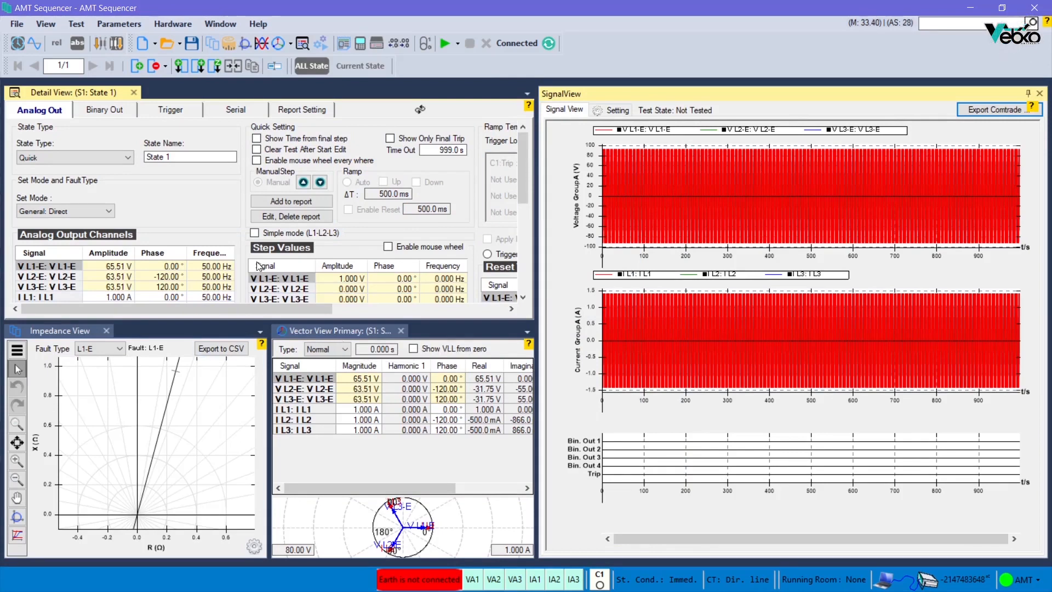
Step: Close the Impedance View and Vector View panels
left_click(106, 330)
left_click(134, 331)
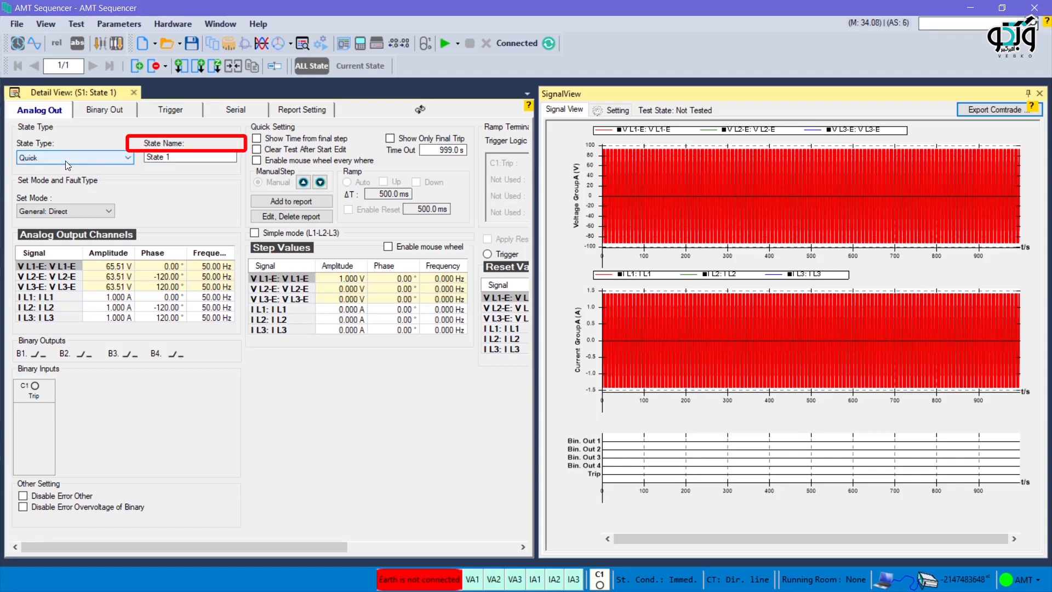
Step: Rename the state as vebko
triple_click(178, 160)
type("vebko")
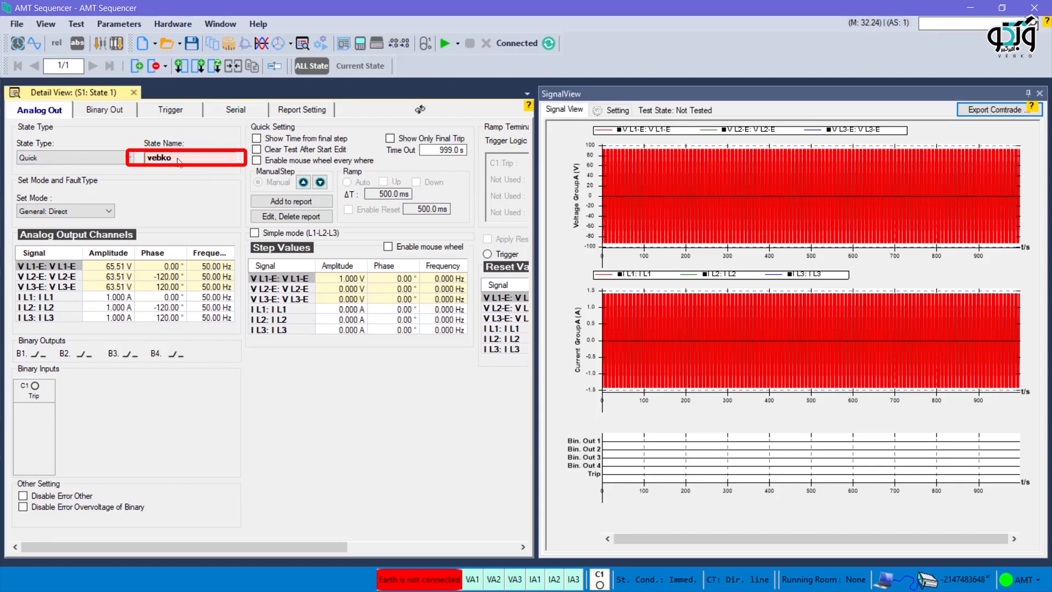
key("Return")
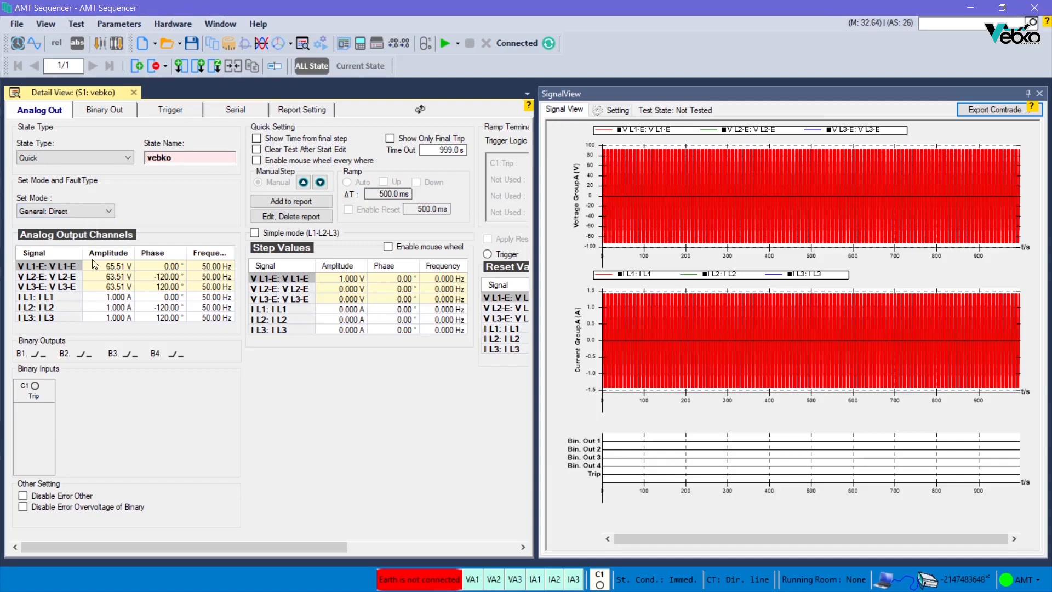
Step: Set the amplitudes of V L1-E, V L2-E and V L3-E to 10, 15 and 20 V
left_click(105, 275)
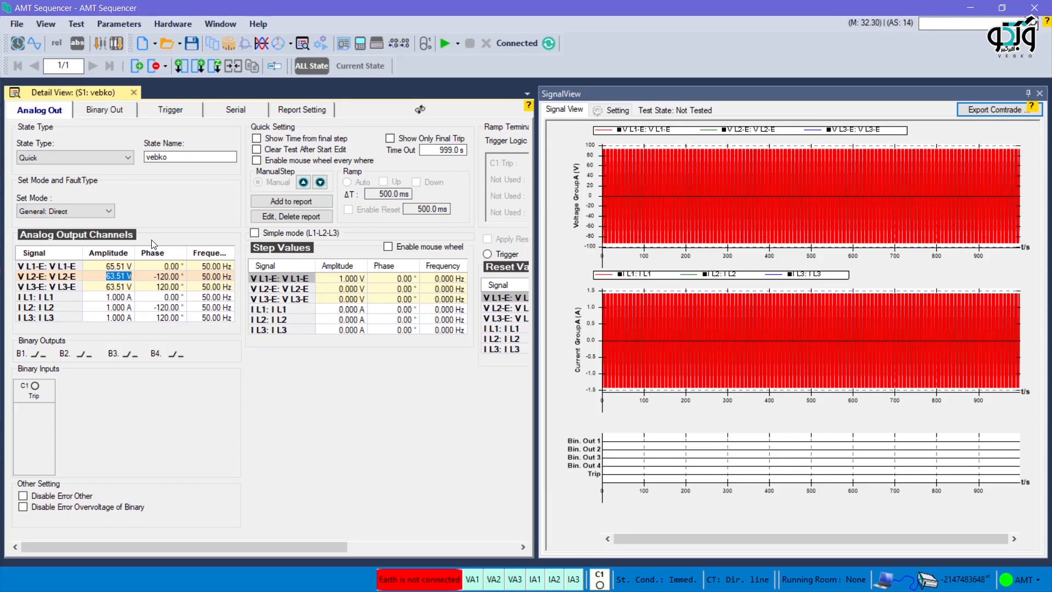
left_click(115, 267)
left_click(154, 270)
left_click(194, 268)
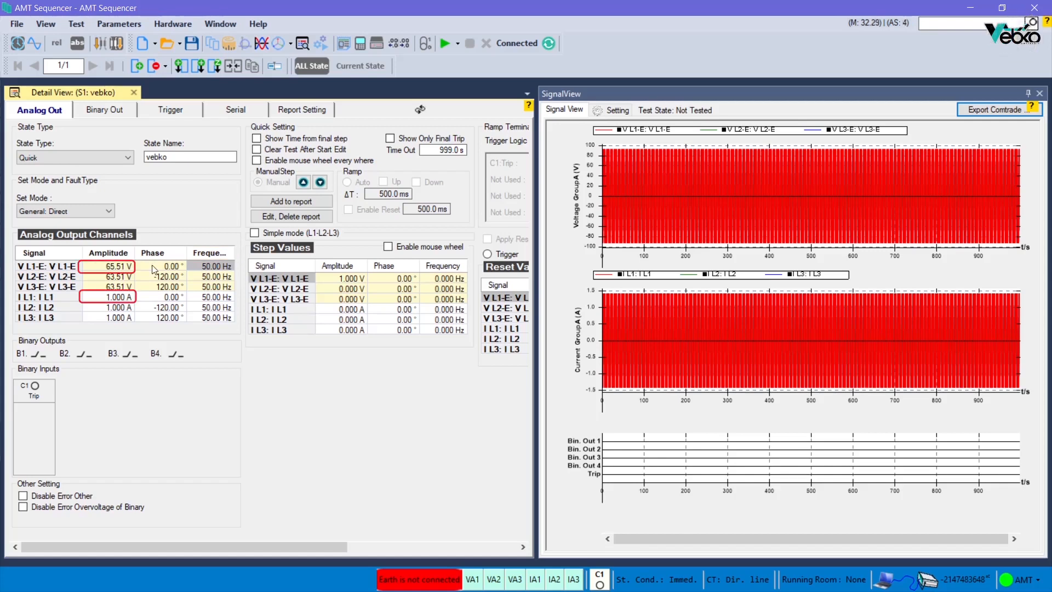
left_click(111, 298)
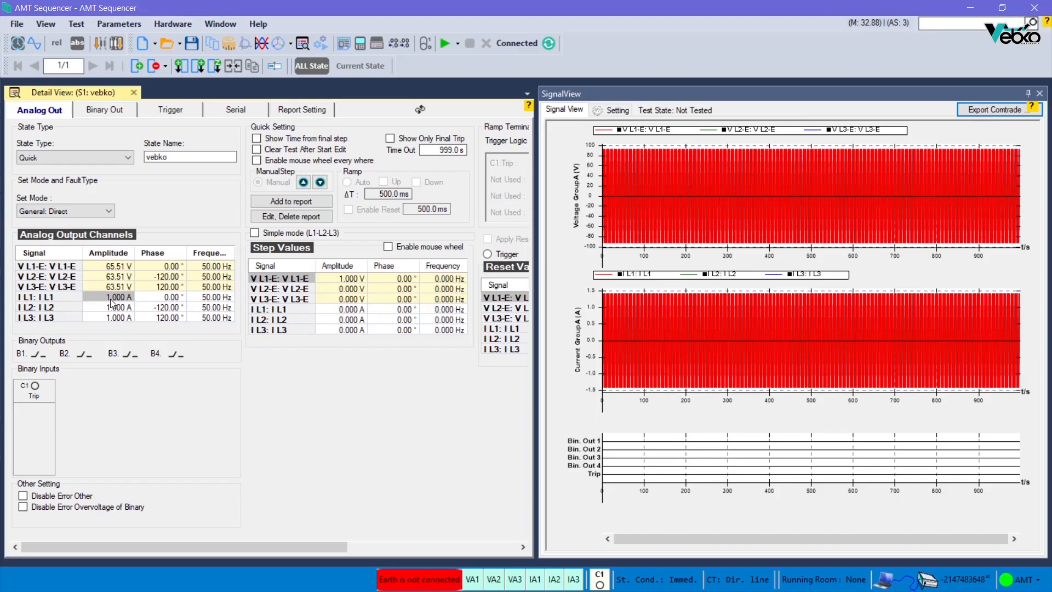
left_click(113, 267)
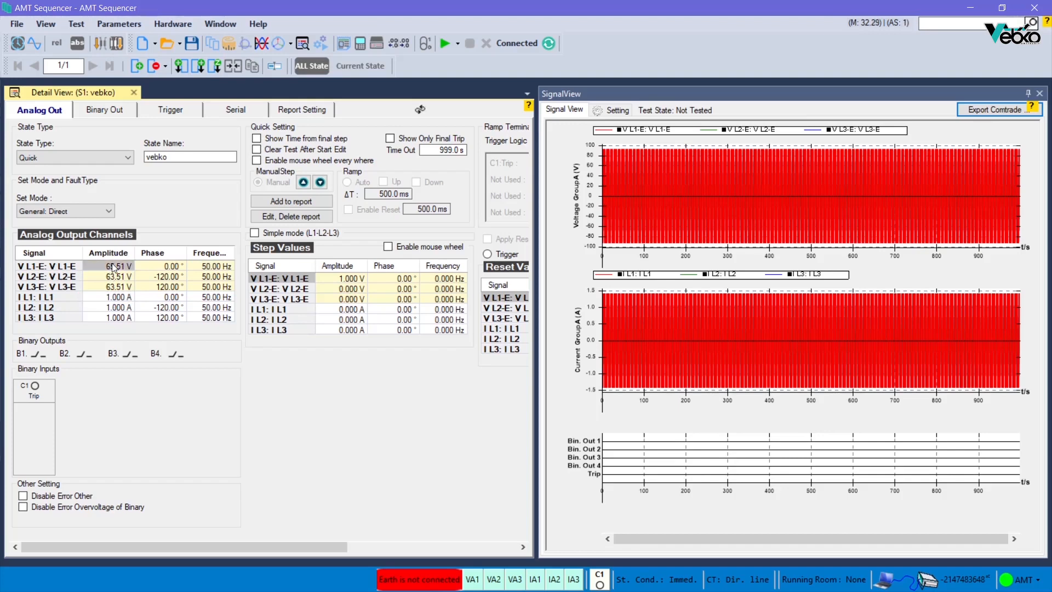
type("10")
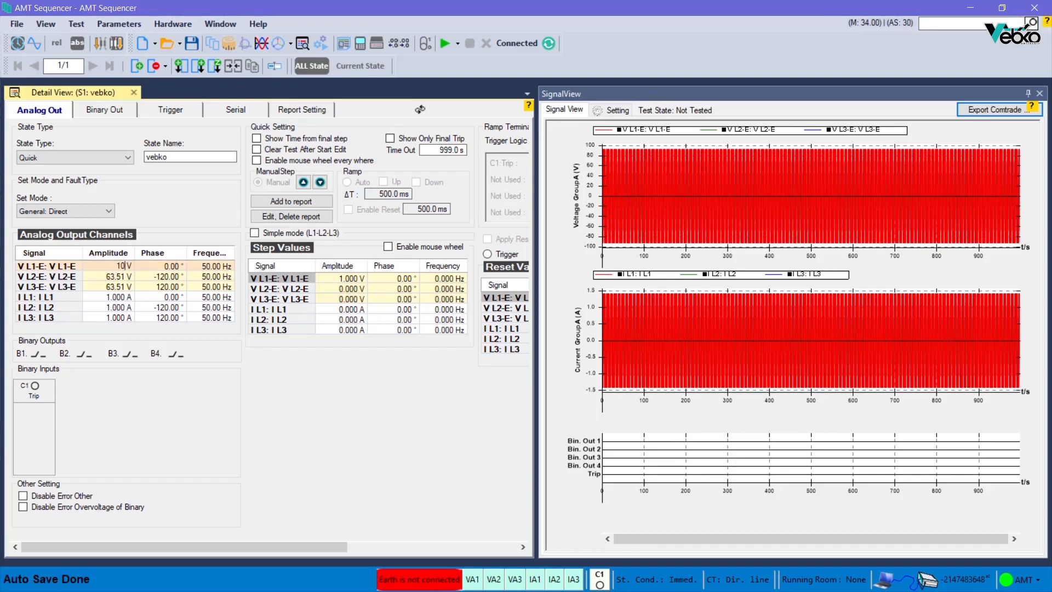
key("Return")
type("15")
key("Return")
type("20")
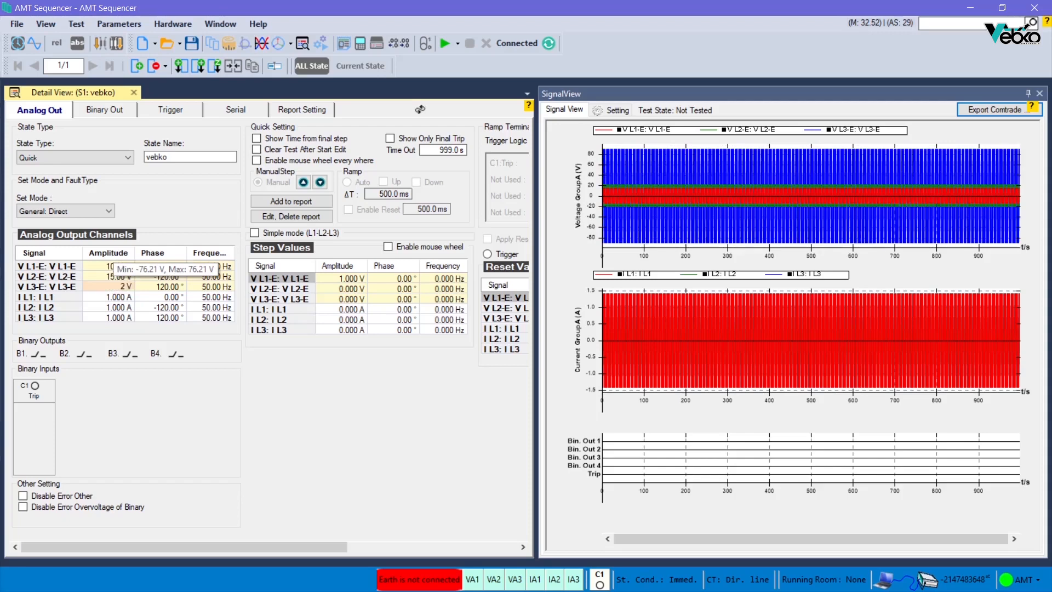
Step: Set the amplitudes of I L1, I L2 and I L3 to 2, 3 and 4 A
key("Return")
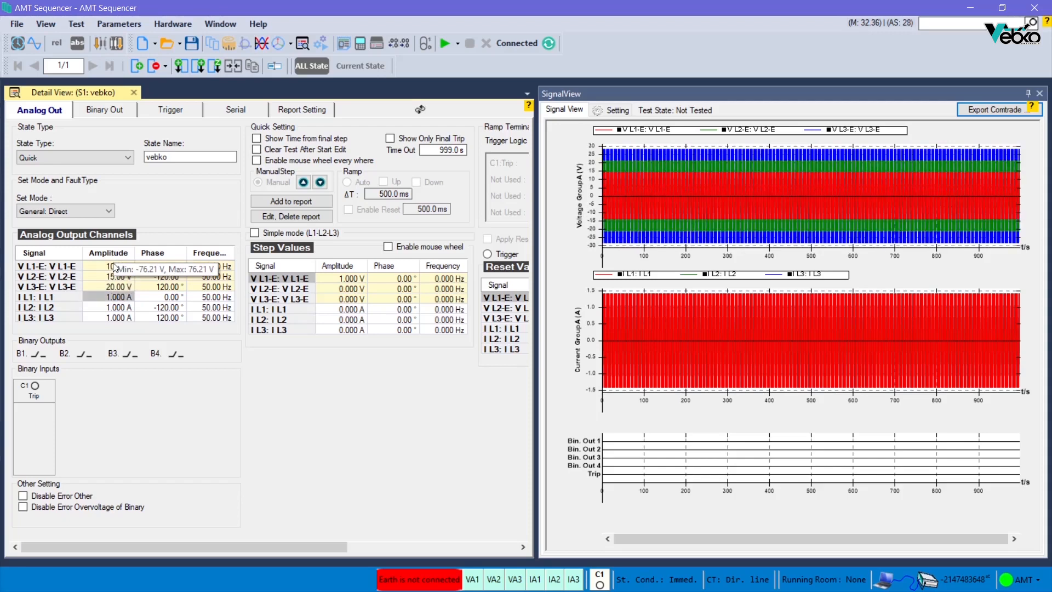
type("2")
key("Return")
type("3")
key("Return")
type("4")
key("Return")
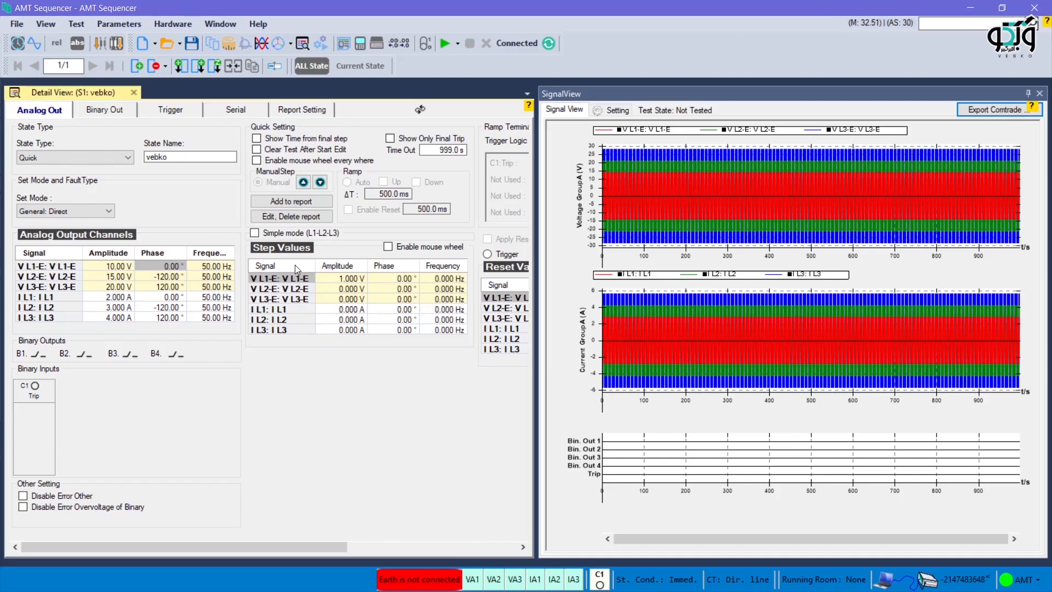
Step: Try simple mode with the voltage ramp on Amplitude, then switch simple mode off again
mouse_move(327, 280)
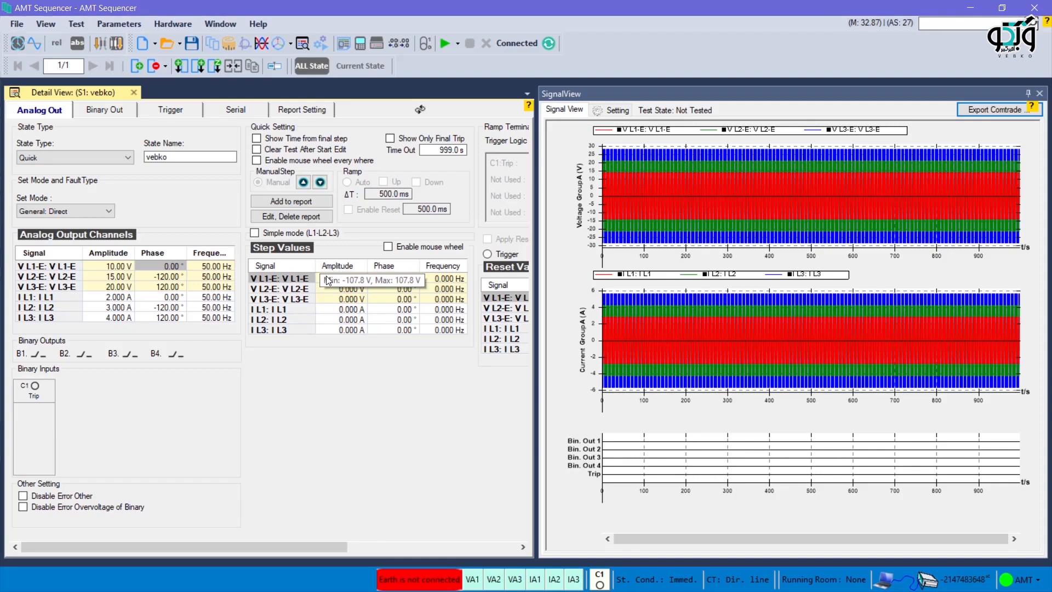
left_click(356, 281)
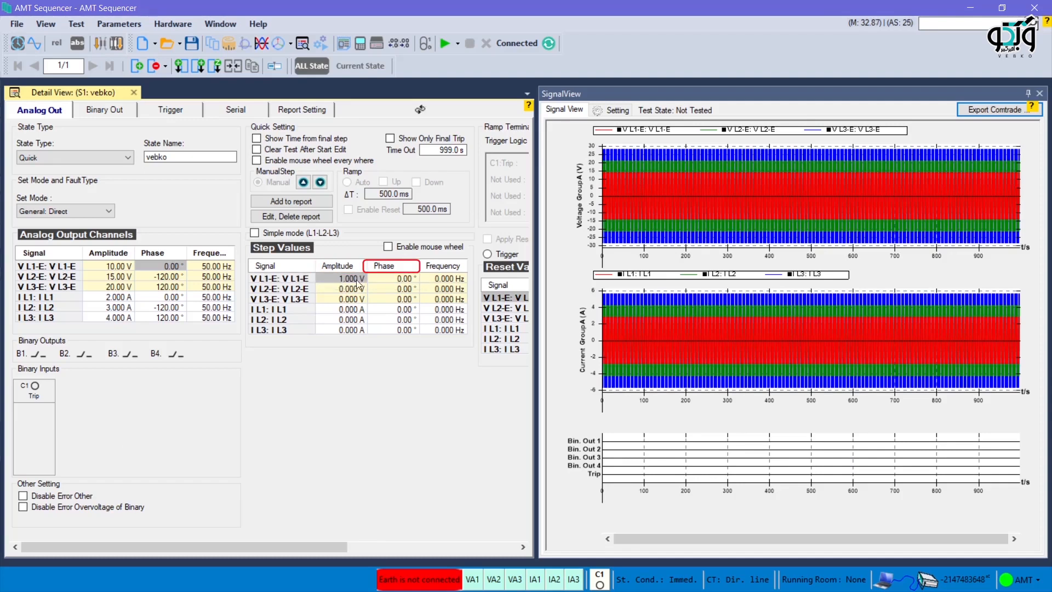
left_click(443, 280)
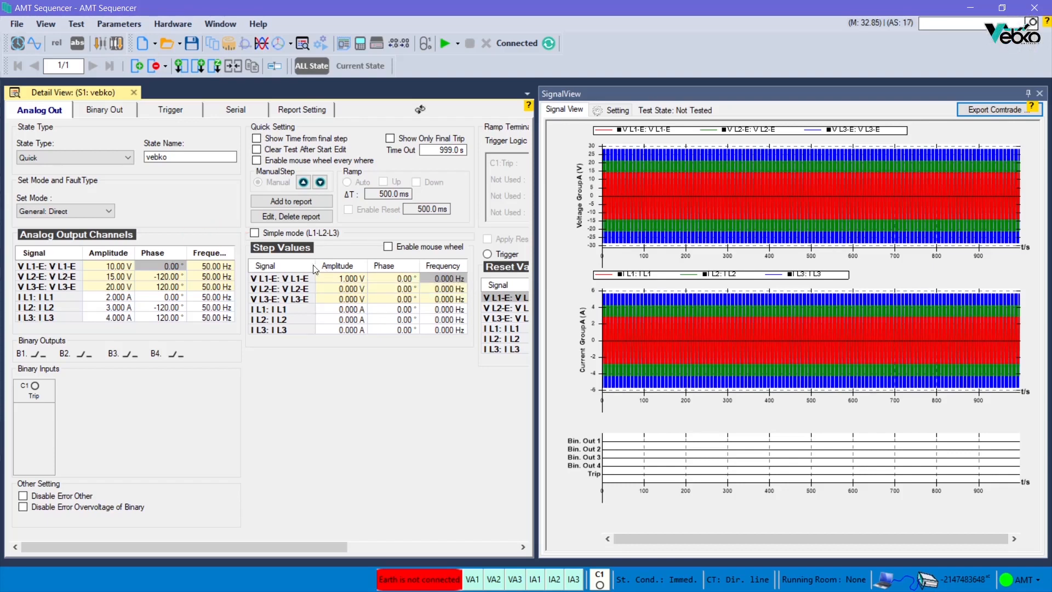
left_click(256, 233)
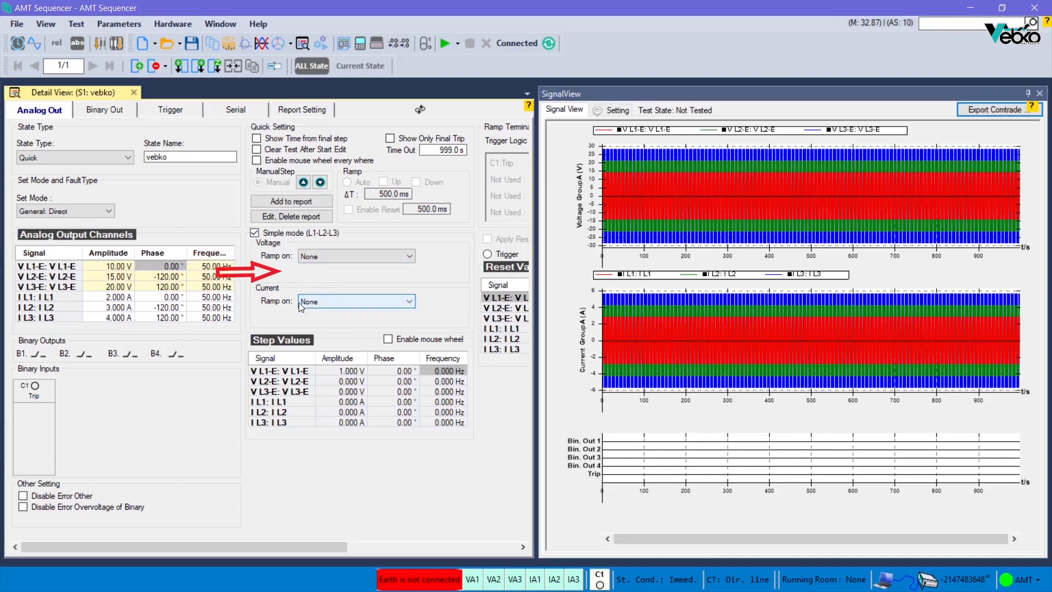
left_click(345, 260)
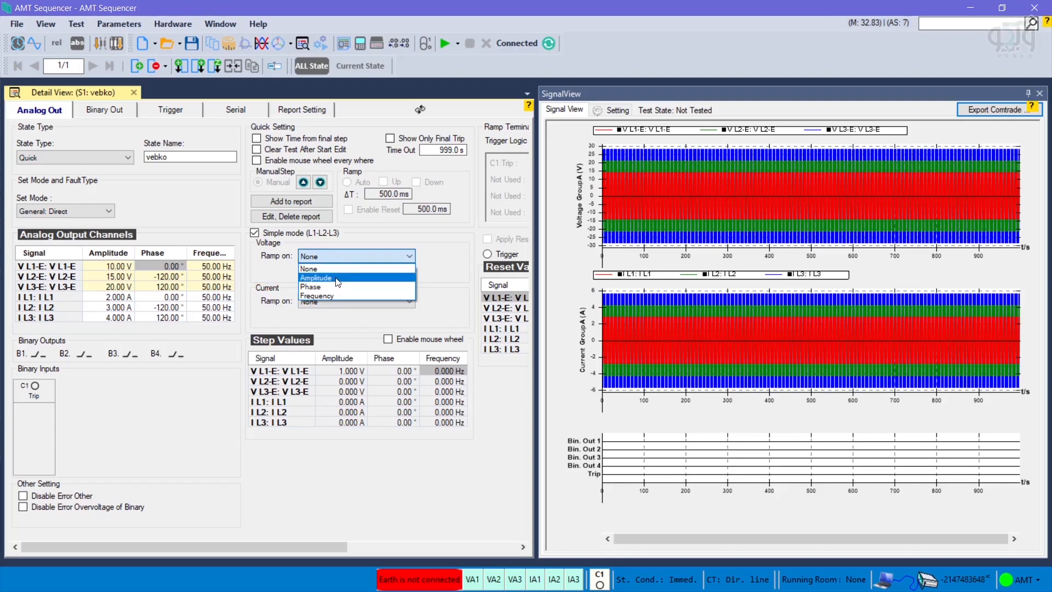
left_click(338, 279)
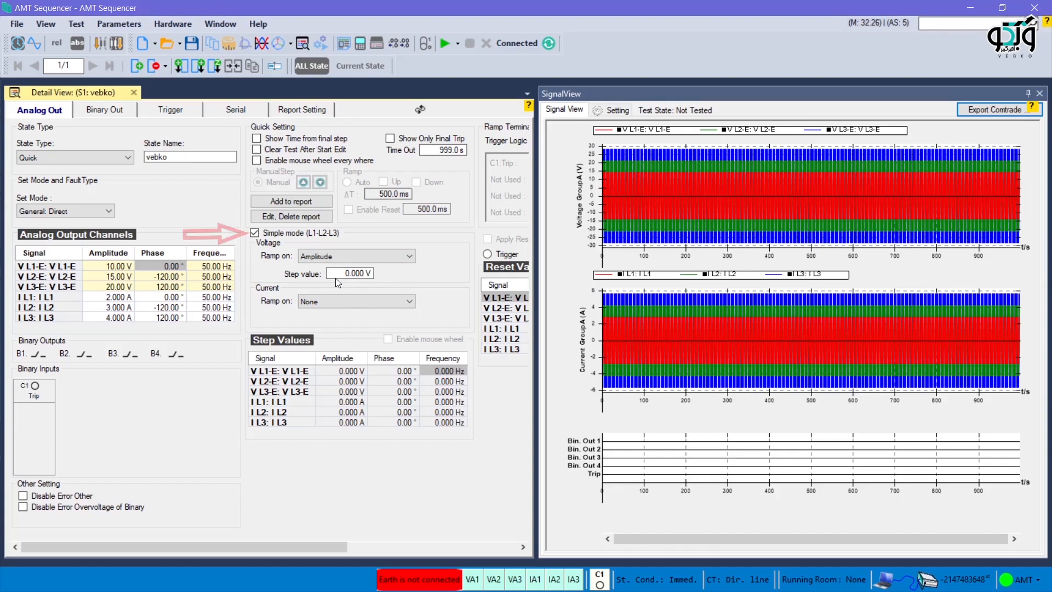
left_click(258, 233)
left_click(254, 233)
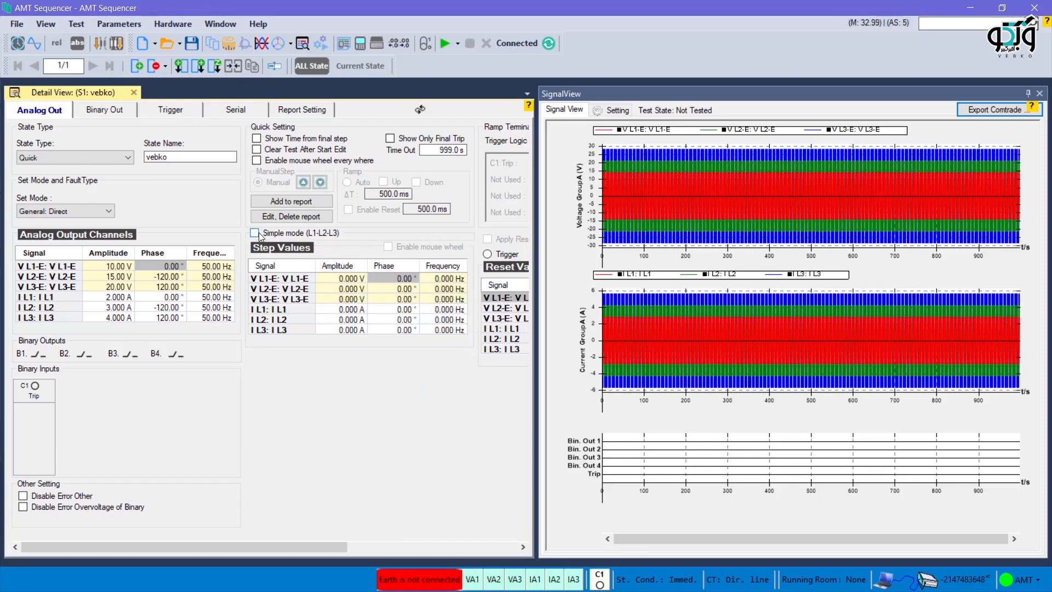
Step: Set the voltage step values for V L1-E, V L2-E and V L3-E to 1, 2 and 3 V
left_click(341, 278)
type("1")
key("Return")
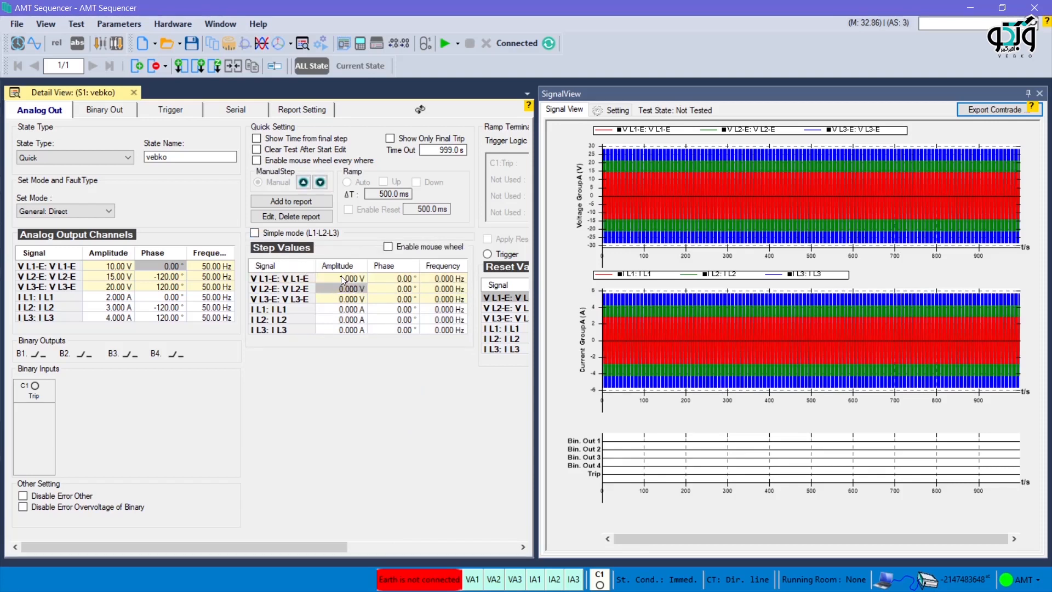
type("2")
key("Return")
type("3")
key("Return")
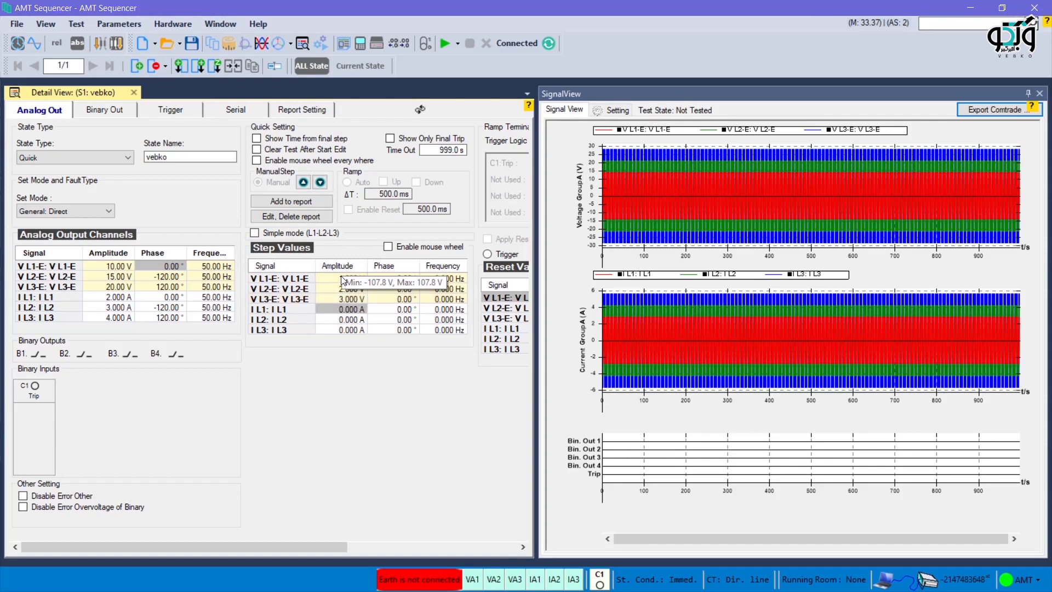
Step: Set the current step values for I L1, I L2 and I L3 to 0.1, 0.2 and 0.3 A
type("0.1")
key("Return")
type("0.2")
key("Return")
type("0.3")
key("Return")
key("Return")
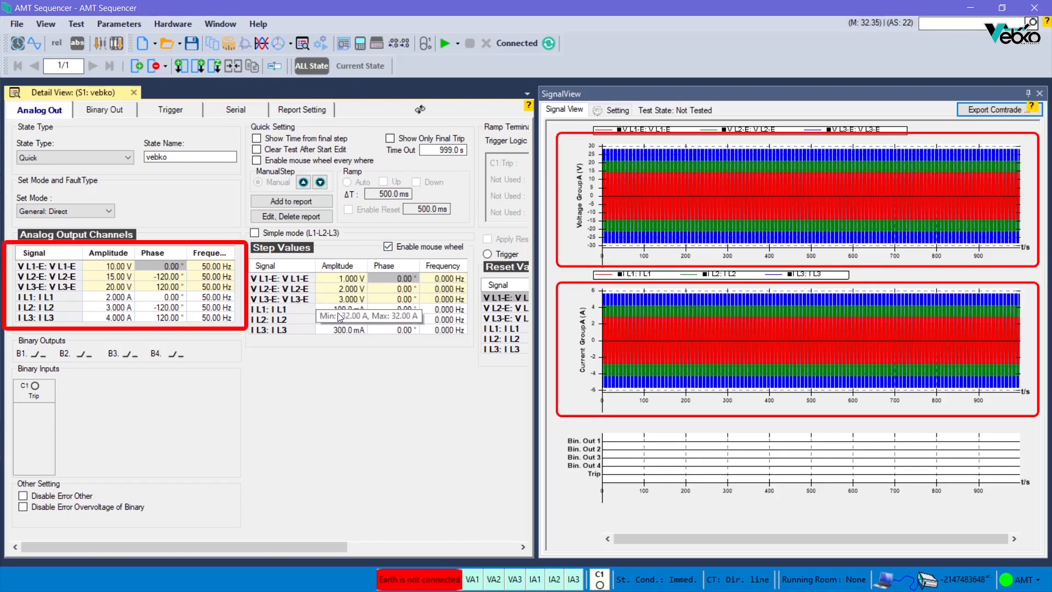
Step: Step the output amplitudes up and back down with the mouse wheel
scroll(283, 308, "up", 1)
scroll(283, 307, "up", 4)
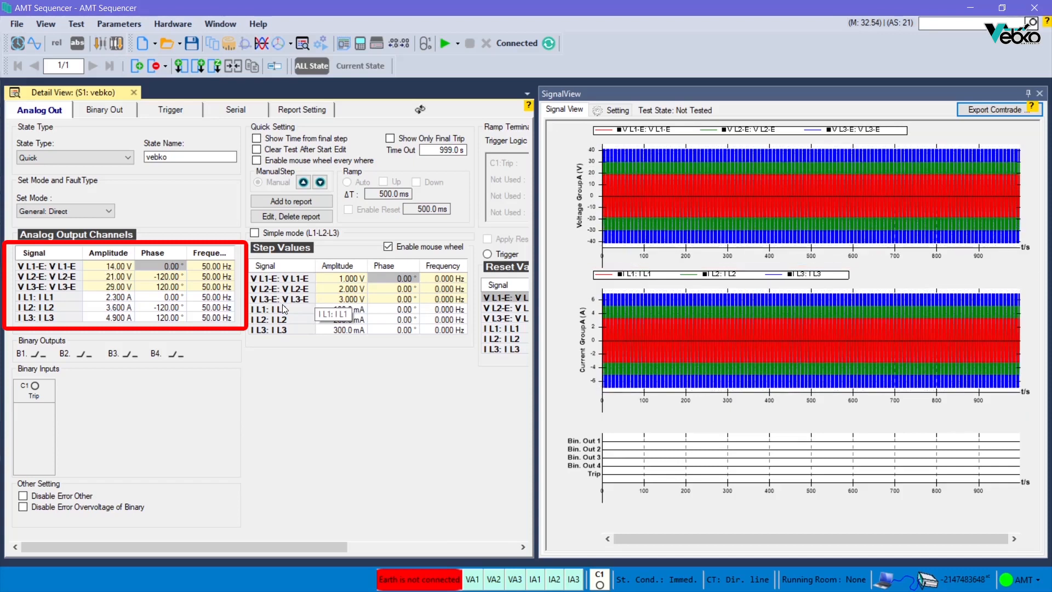
scroll(281, 304, "down", 5)
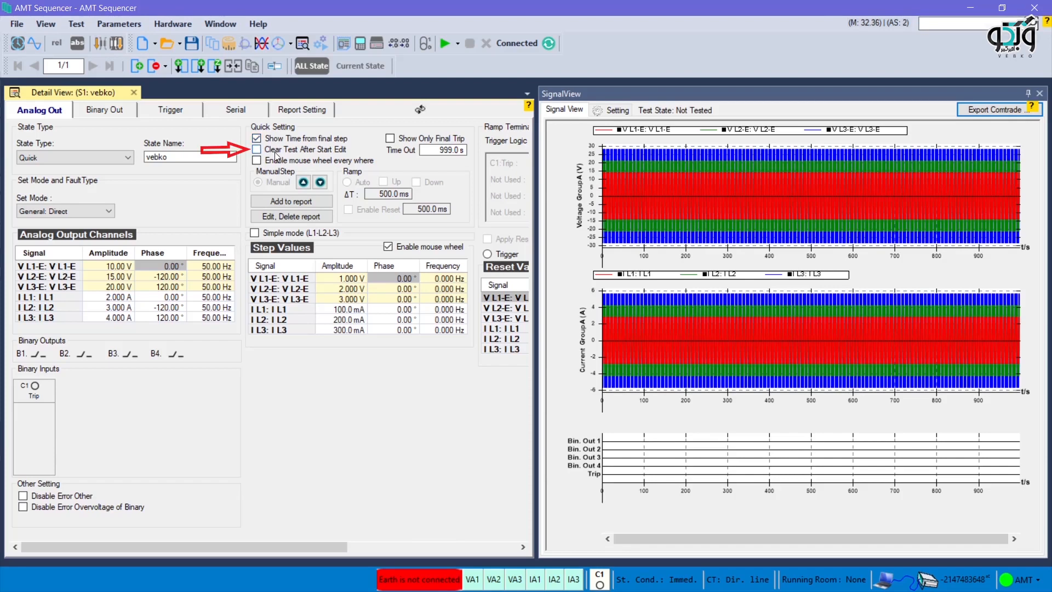
Step: Turn on the Clear Test After Start Edit and Enable mouse wheel every where options
left_click(276, 153)
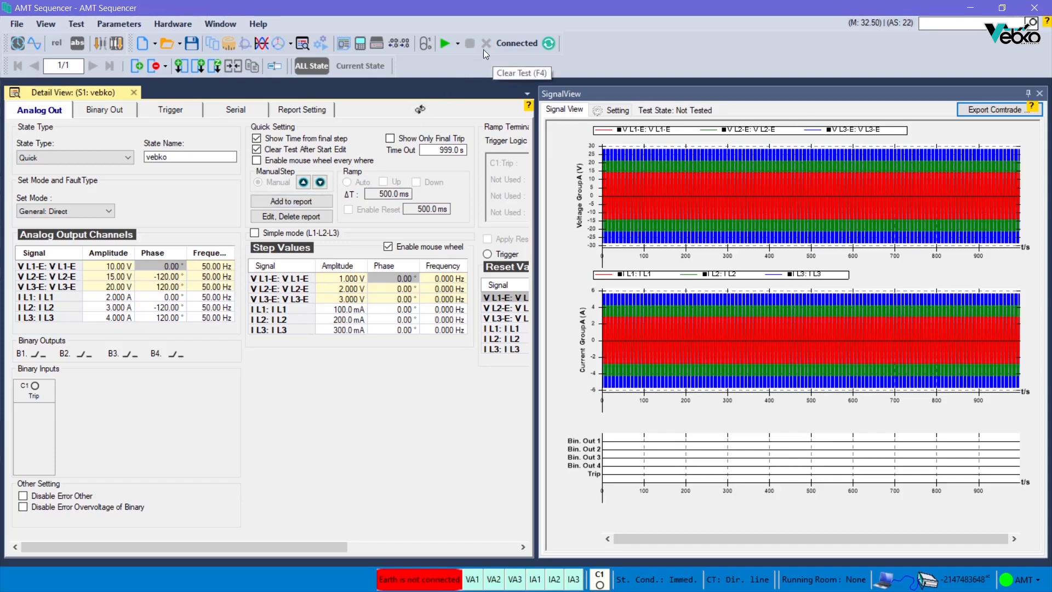
left_click(256, 161)
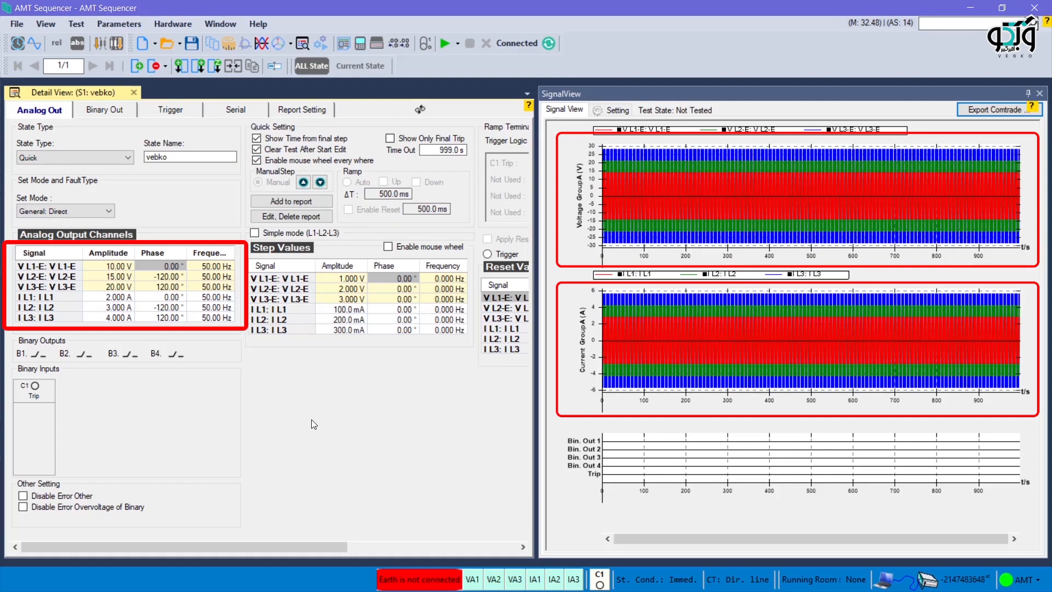
Step: Step the output amplitudes up and back down with the mouse wheel from anywhere in the view
scroll(311, 419, "up", 2)
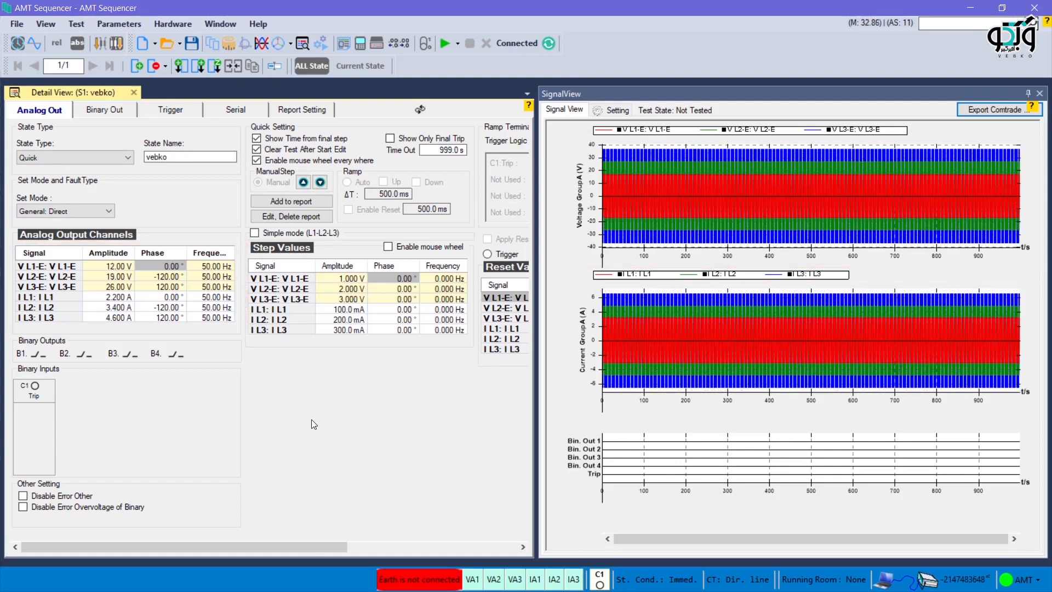
scroll(312, 419, "up", 1)
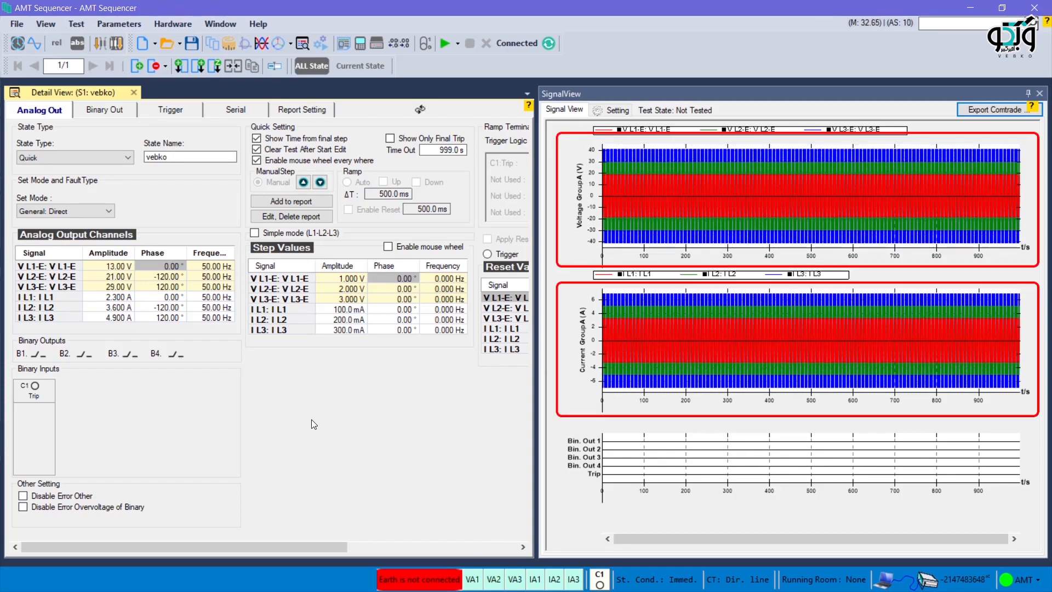
scroll(312, 419, "down", 2)
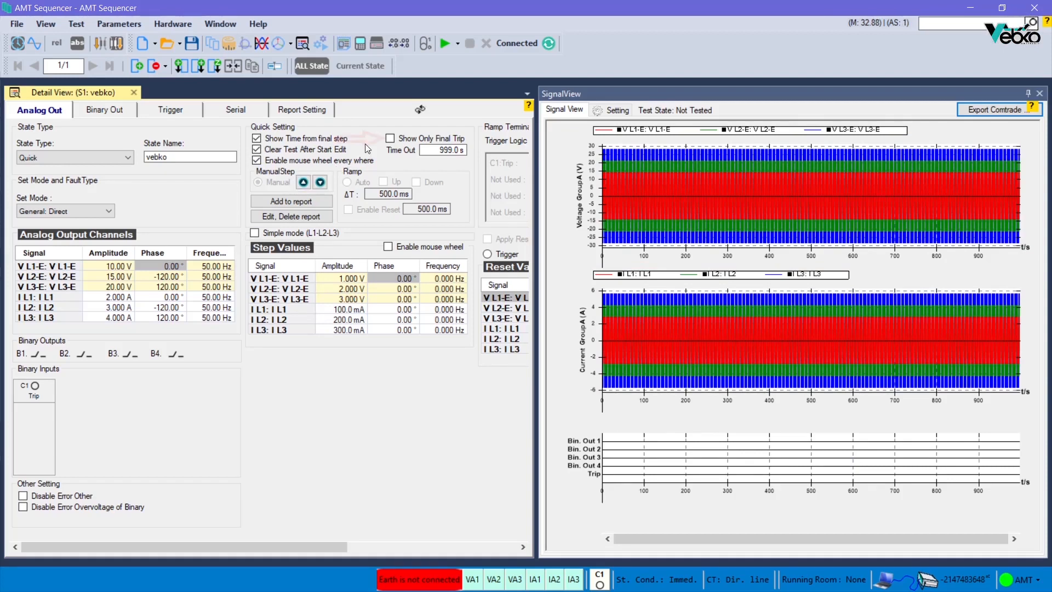
Step: Enable Show Only Final Trip and start the test
left_click(390, 138)
left_click(434, 151)
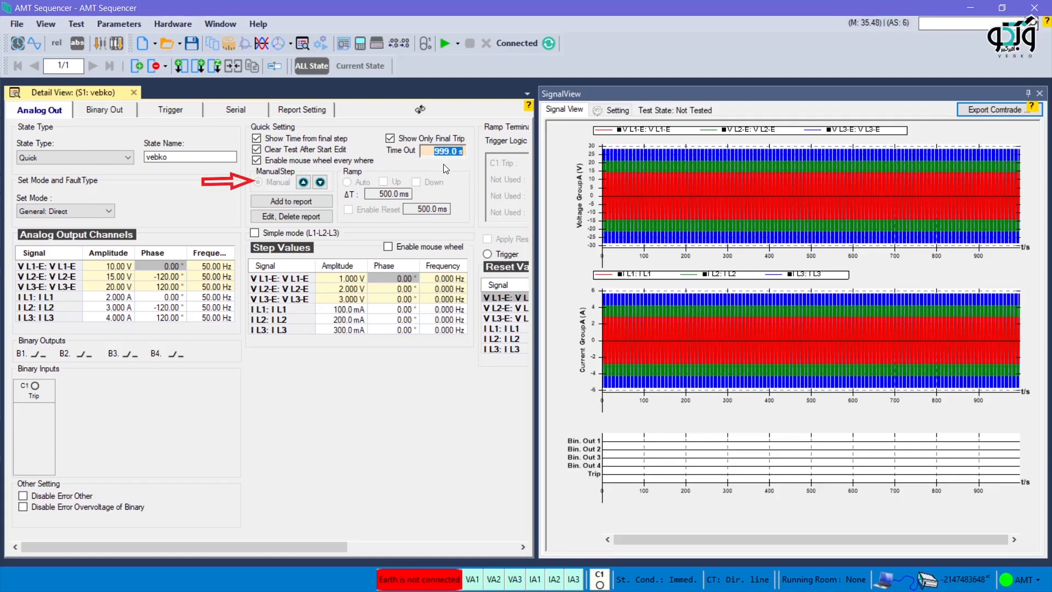
left_click(442, 46)
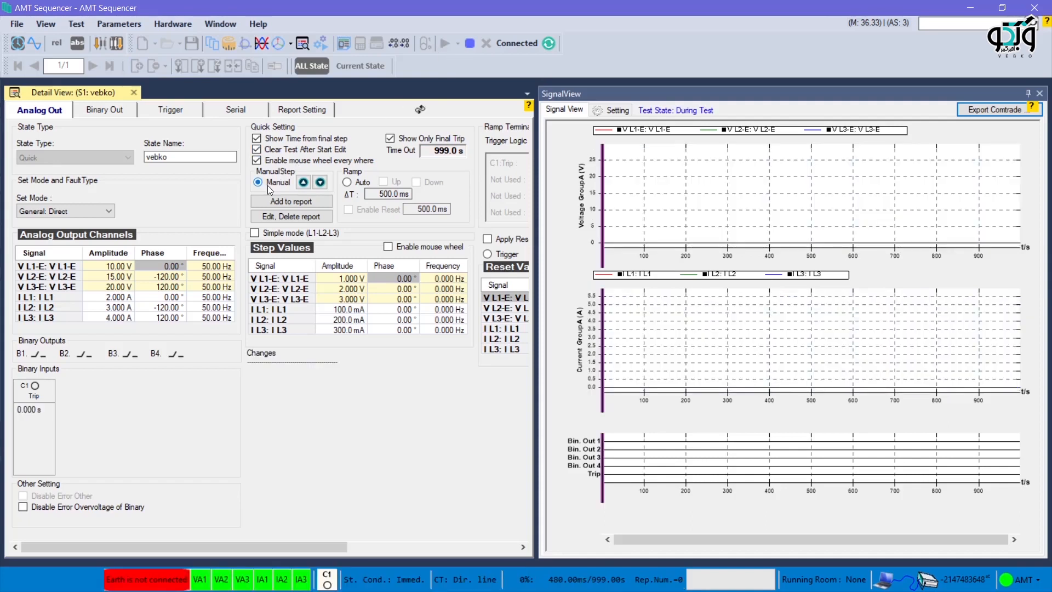
Step: Manually step the outputs up once and then down five times during the test
left_click(303, 182)
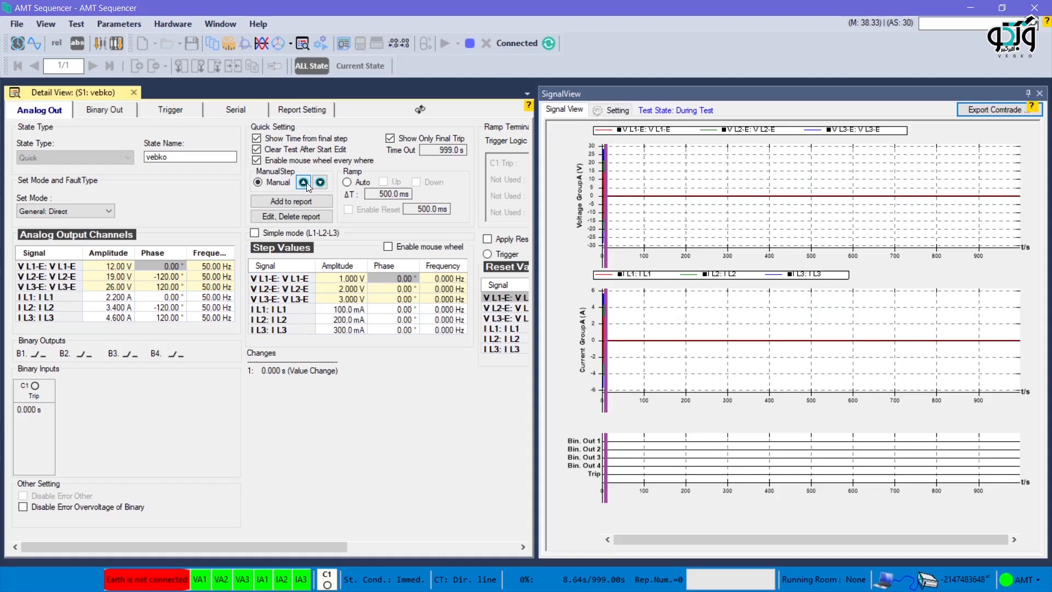
left_click(320, 183)
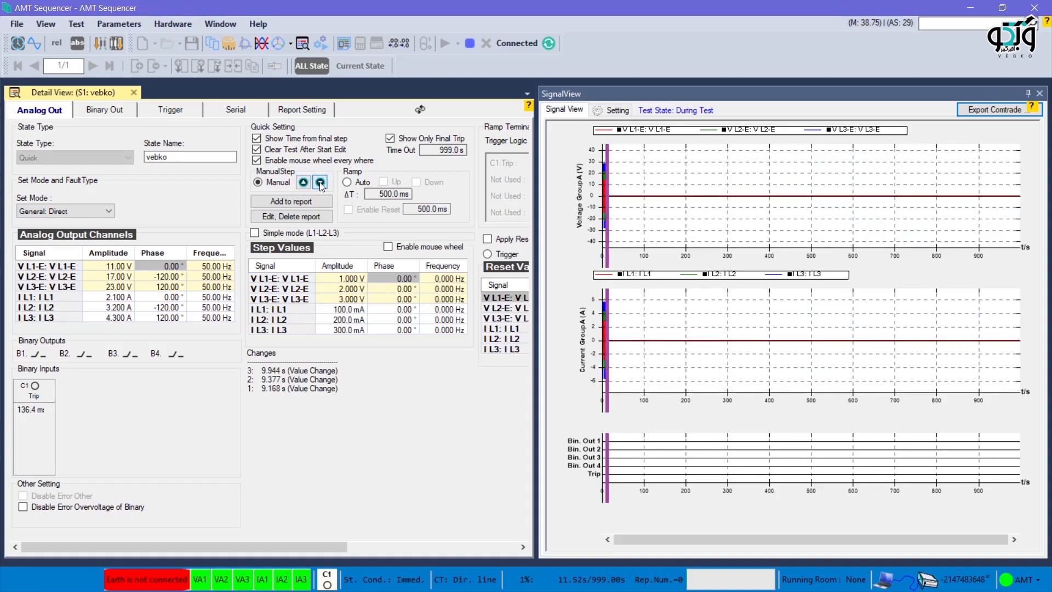
left_click(320, 183)
left_click(320, 183)
left_click(320, 183)
left_click(320, 183)
left_click(320, 182)
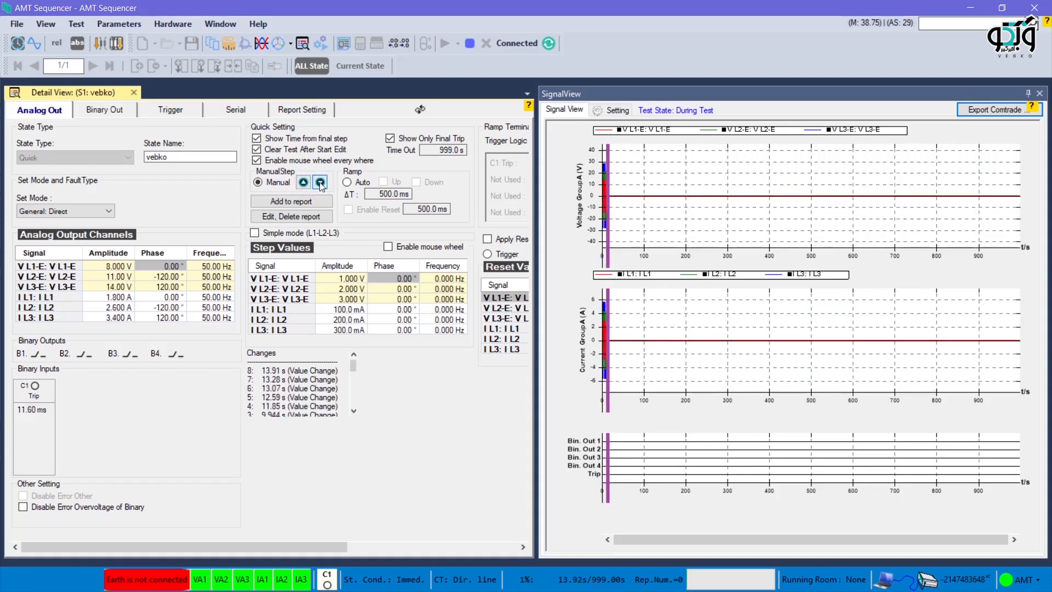
Step: Switch the ramp to Auto and ramp the outputs Up
left_click(348, 184)
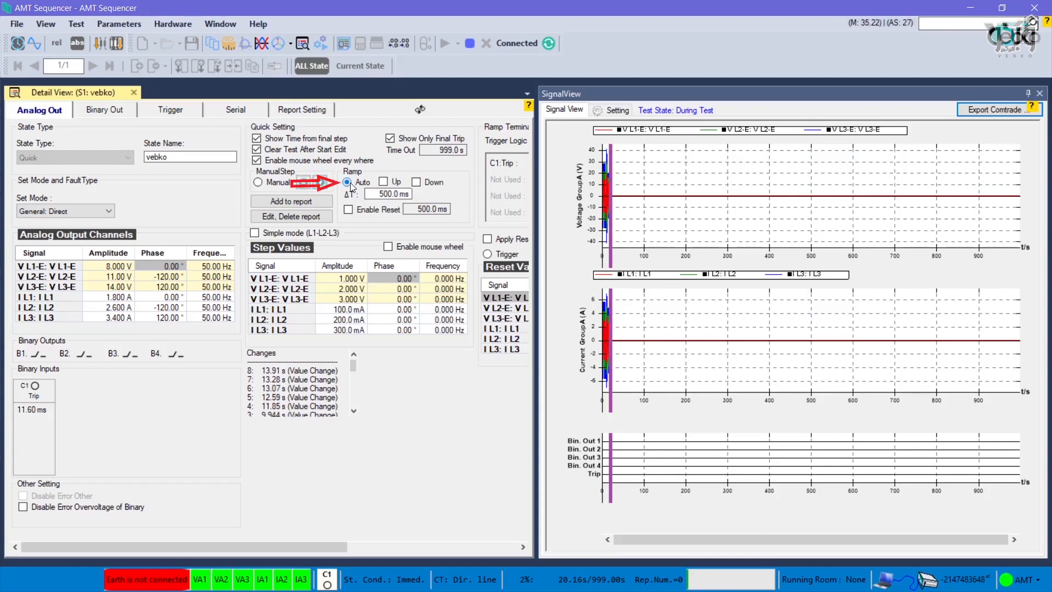
left_click(382, 182)
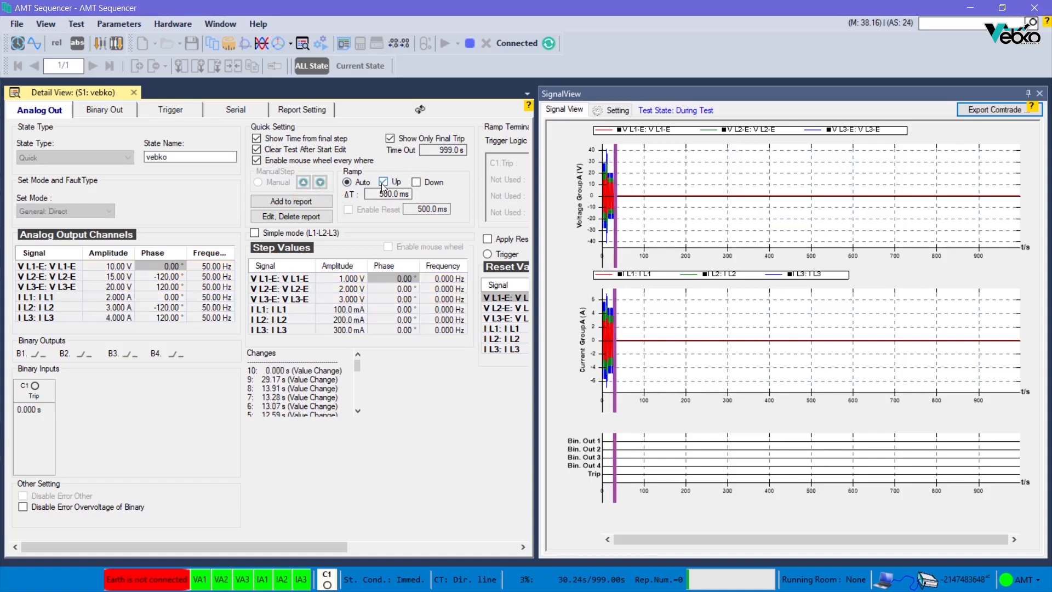
Step: Ramp the outputs Down automatically, then switch the Down ramp off again
left_click(415, 183)
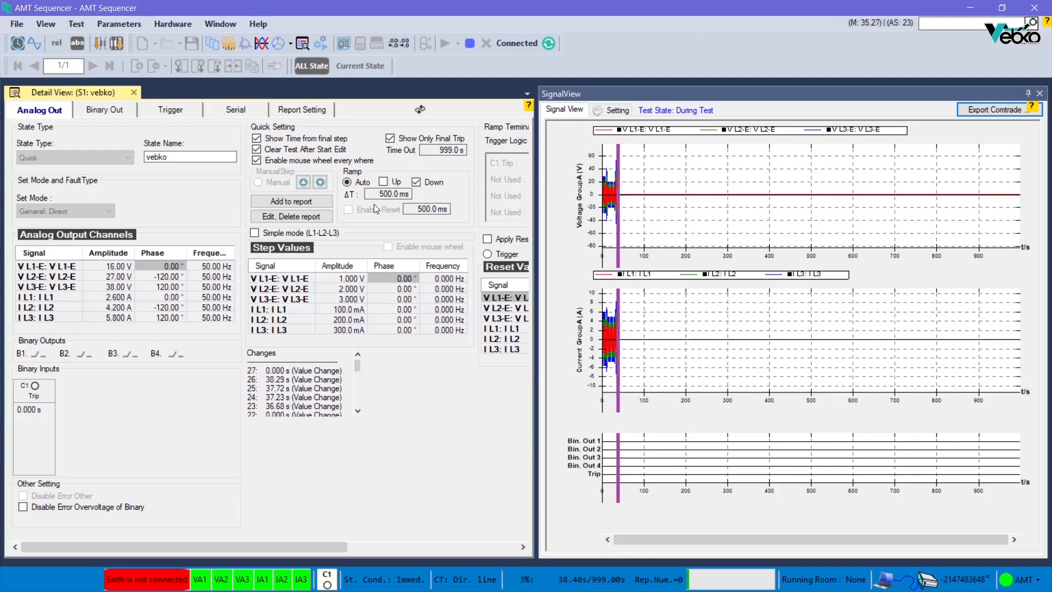
left_click(414, 183)
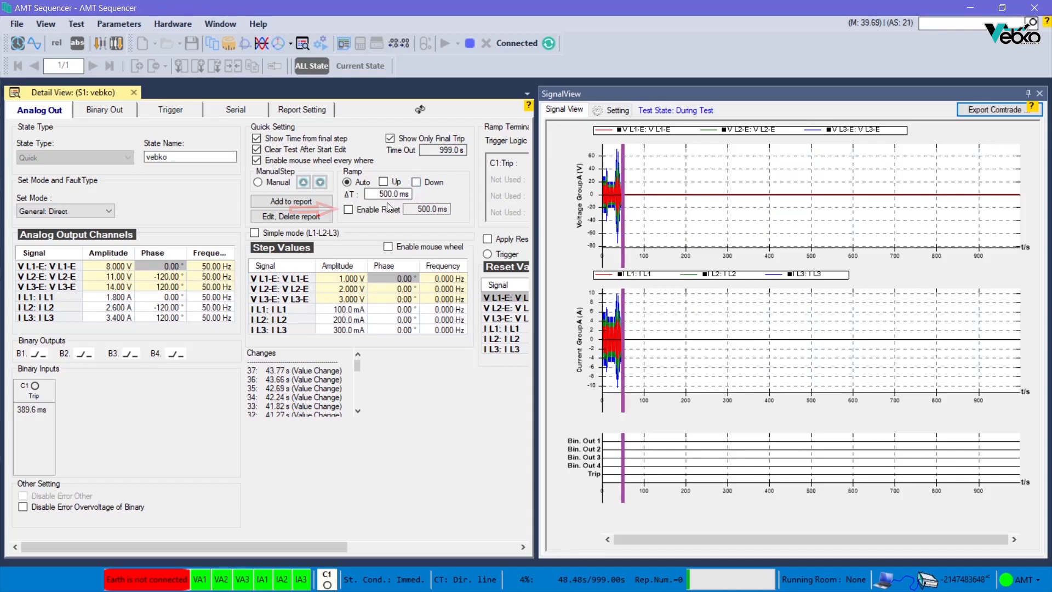
Step: Enable Reset for the automatic ramp with its 500.0 ms reset time
left_click(363, 211)
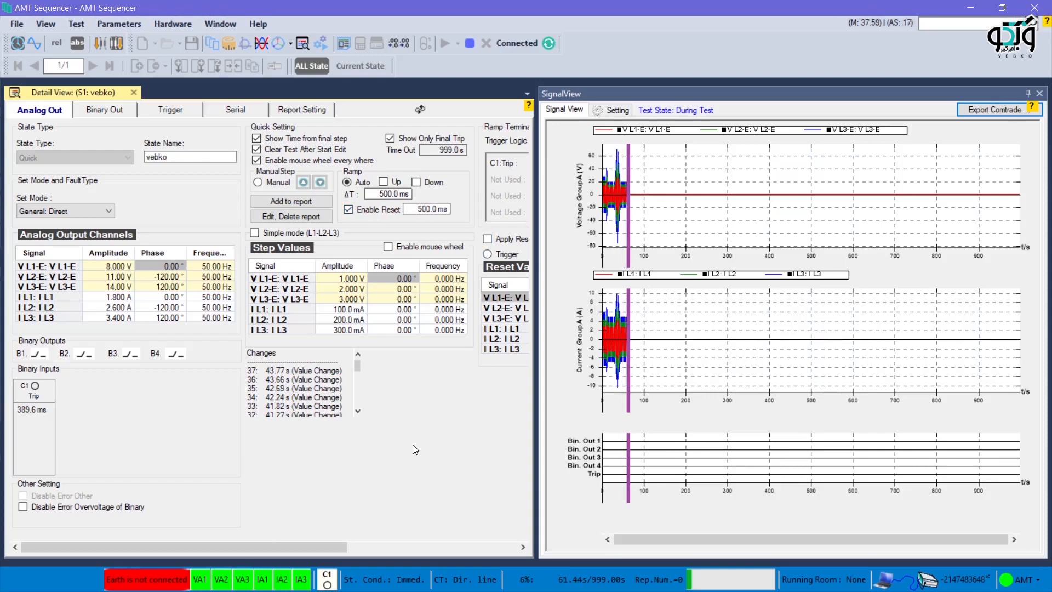
left_click_drag(340, 548, 289, 544)
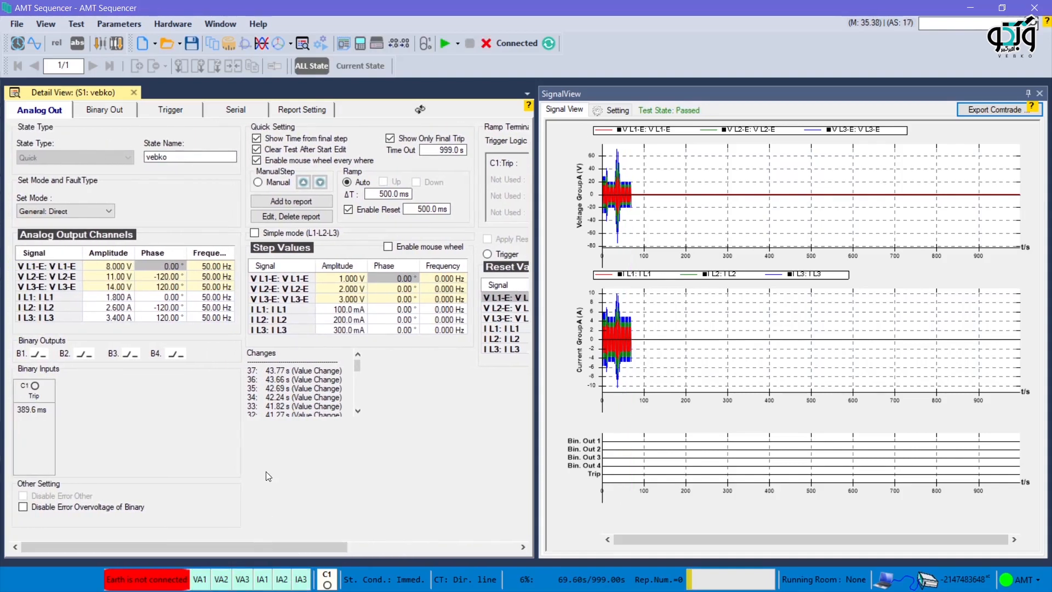
Step: Add the current test to the report with the title Test, assessing it as Passed
left_click(288, 202)
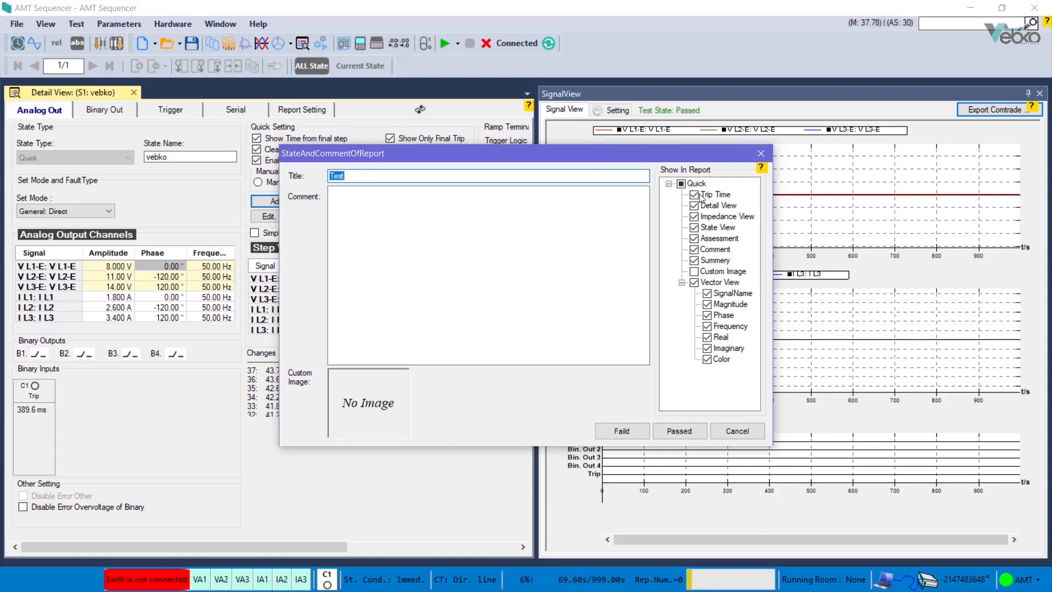
left_click(433, 200)
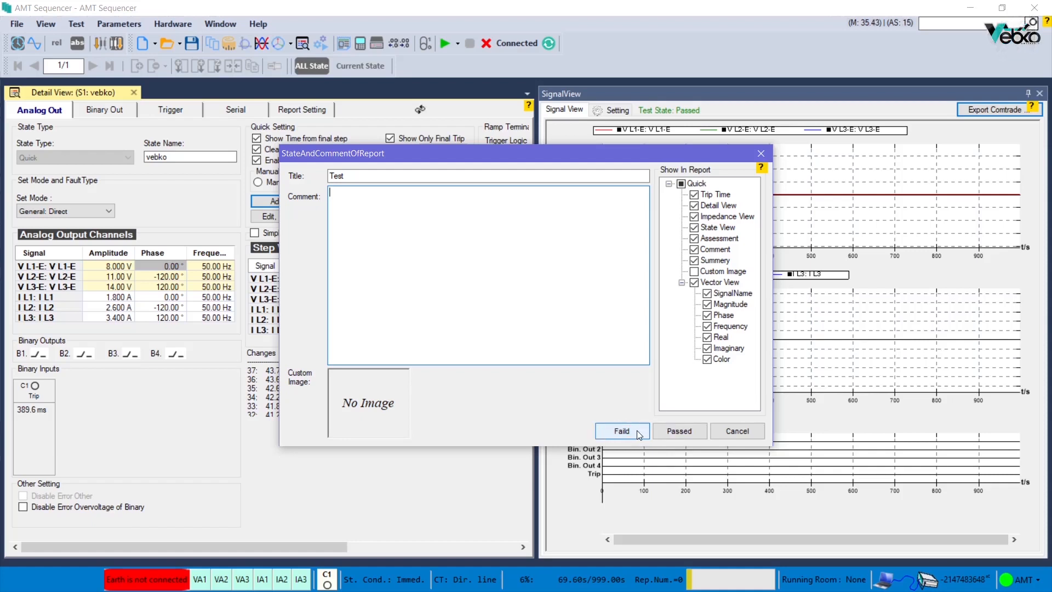
left_click(653, 431)
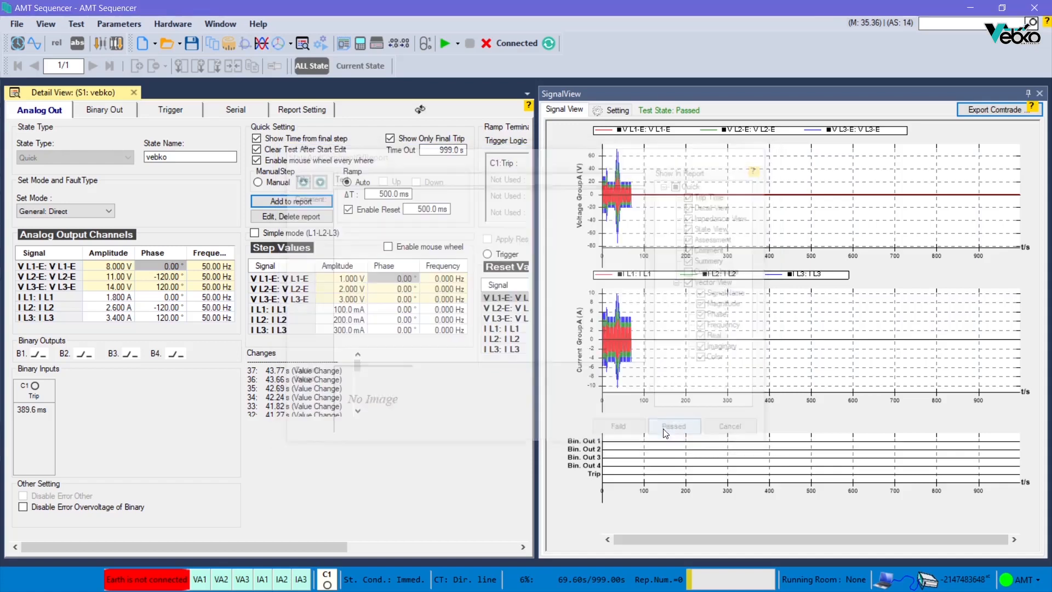
Step: Open the report view and scroll through the added test section
left_click(350, 48)
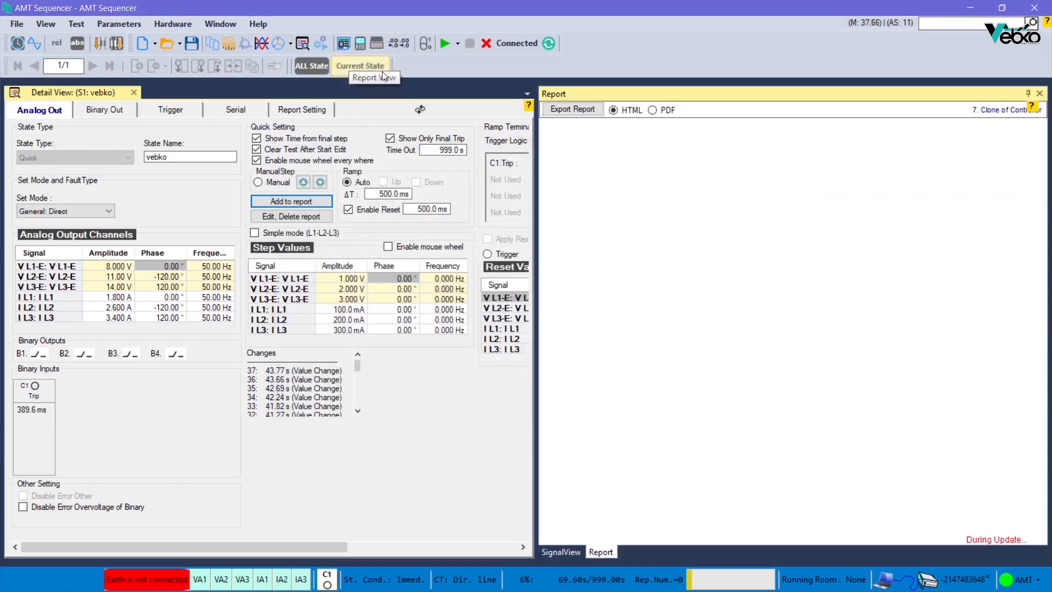
scroll(731, 245, "down", 15)
scroll(735, 253, "down", 4)
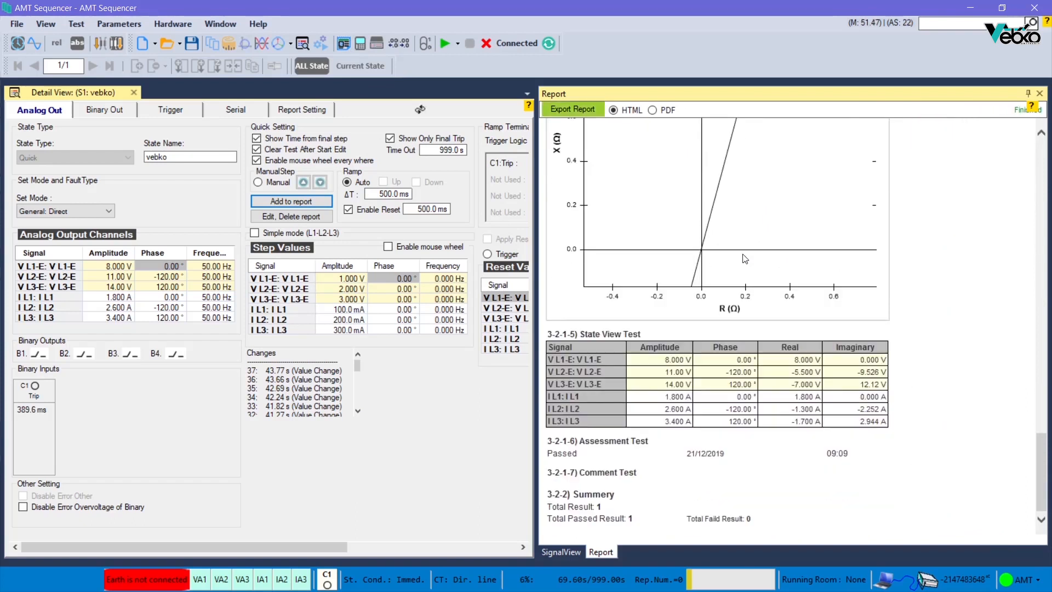
Step: Edit the report entry Test, keeping it Passed, and set its Trip Time column to False
left_click(322, 216)
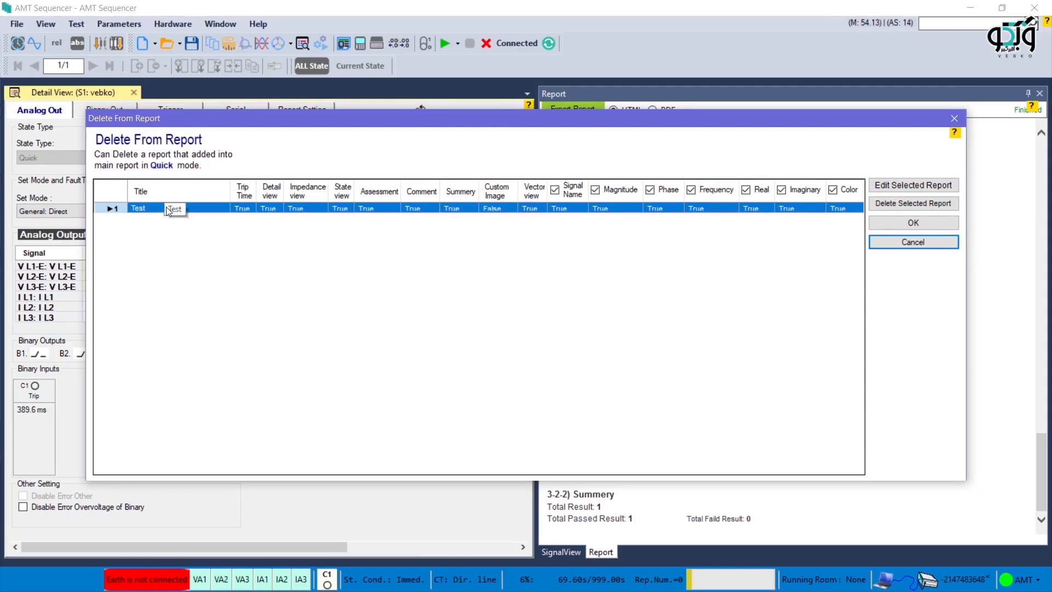
left_click(897, 187)
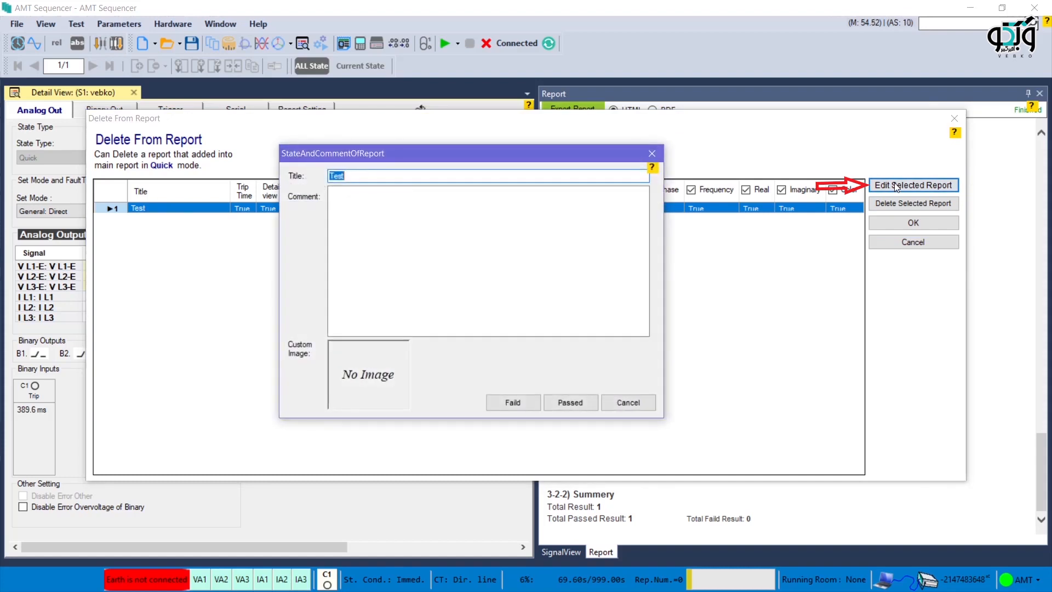
left_click(570, 403)
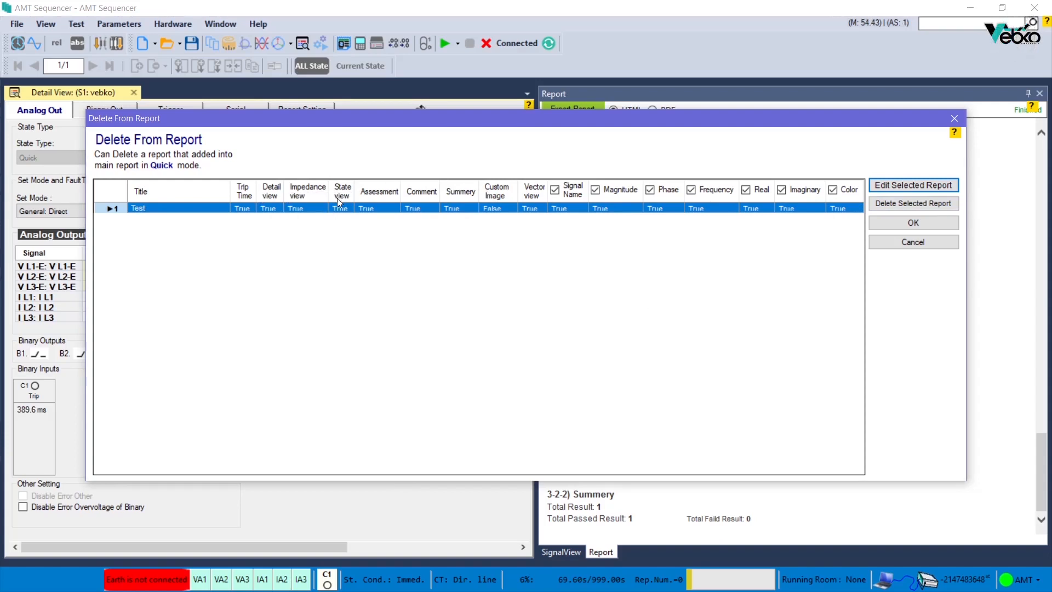
left_click(249, 209)
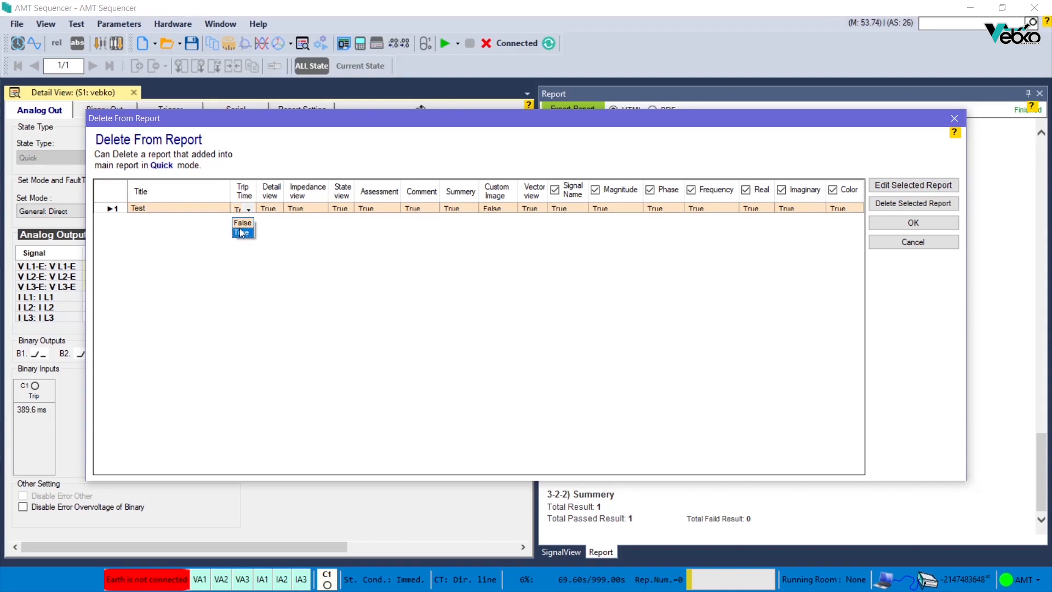
left_click(243, 223)
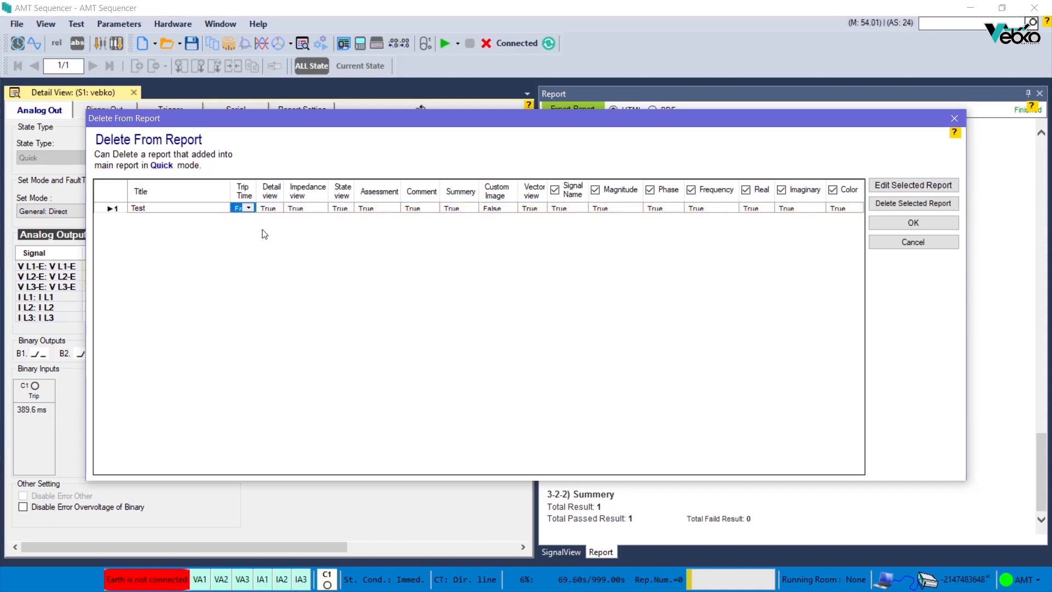
left_click(899, 222)
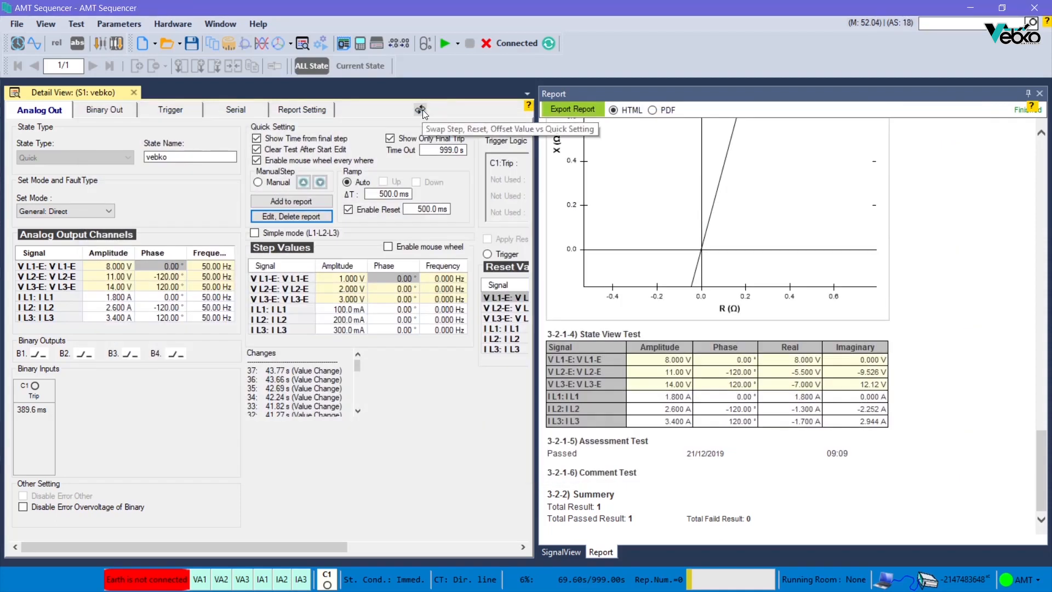
Step: Swap the step, reset and offset value panel with the Quick Setting panel
left_click(420, 109)
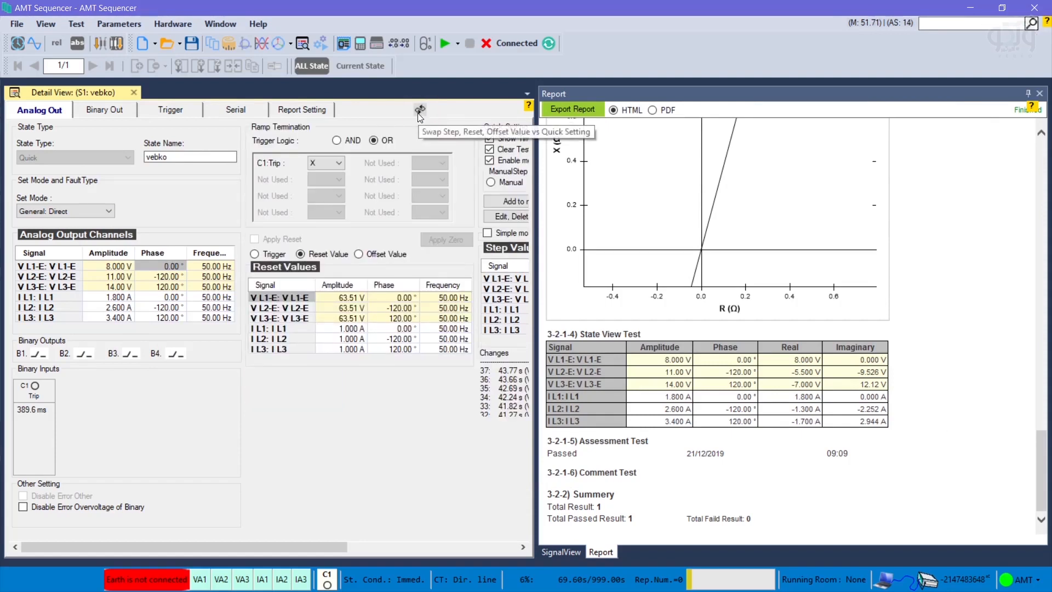
left_click(418, 113)
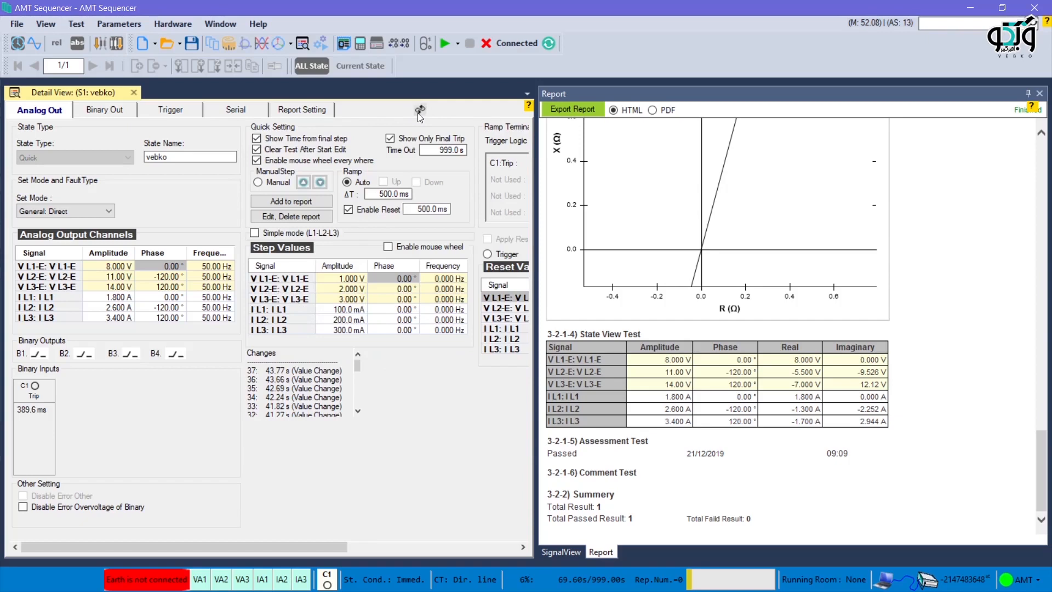
left_click(417, 113)
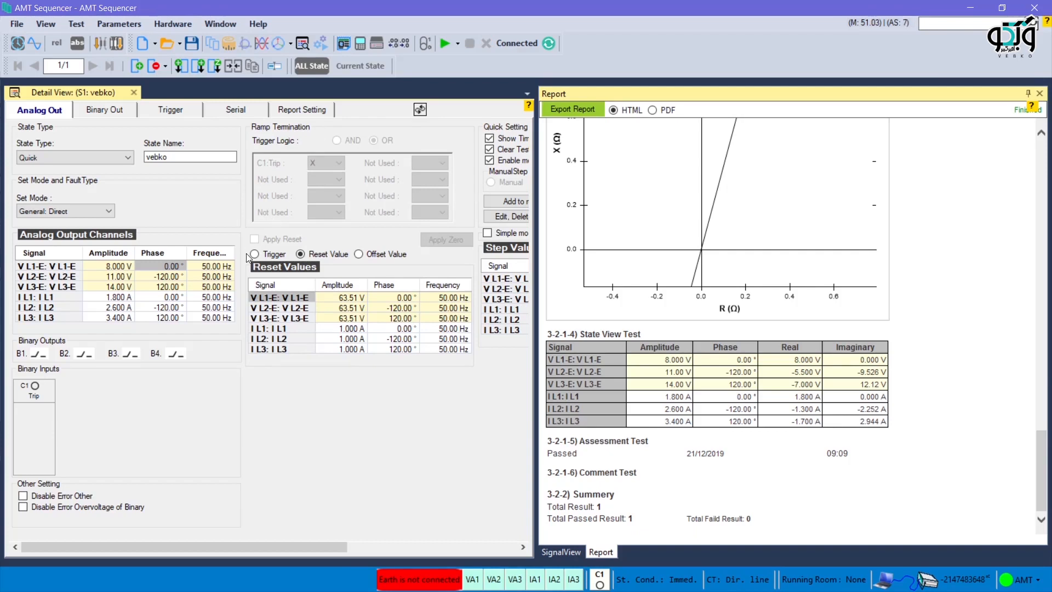
Step: Select Trigger to show its state termination settings and start the test
left_click(260, 256)
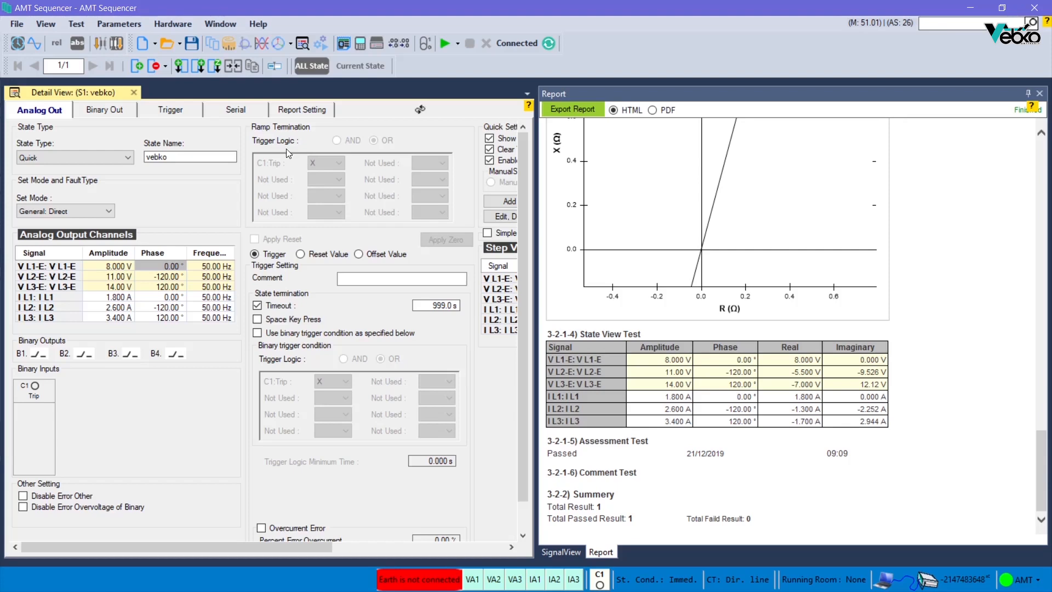
key("F5")
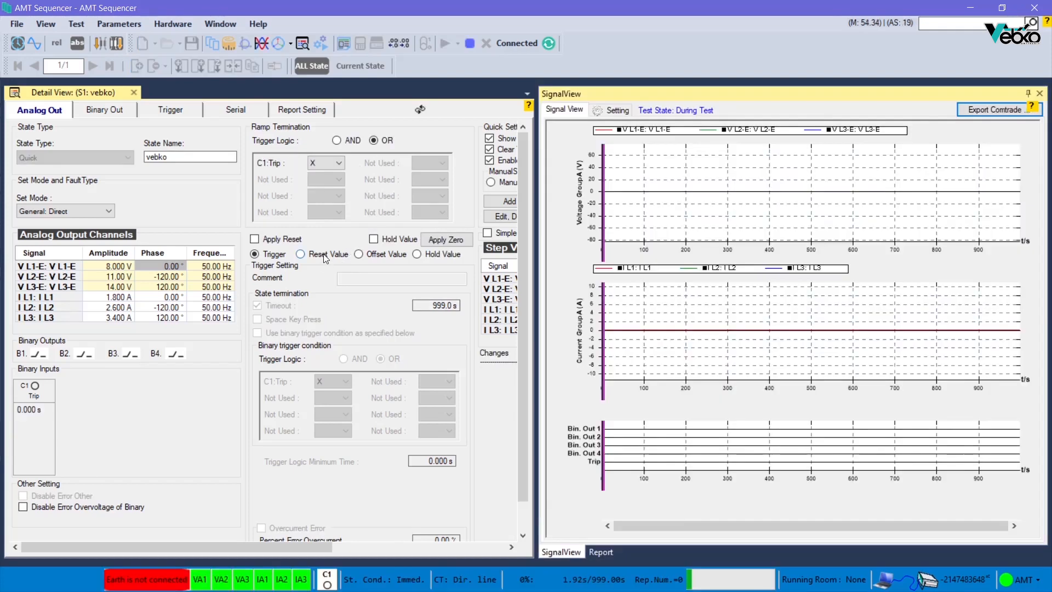
Step: Switch to Reset Value, then apply the reset and apply zero to the outputs during the test
left_click(324, 255)
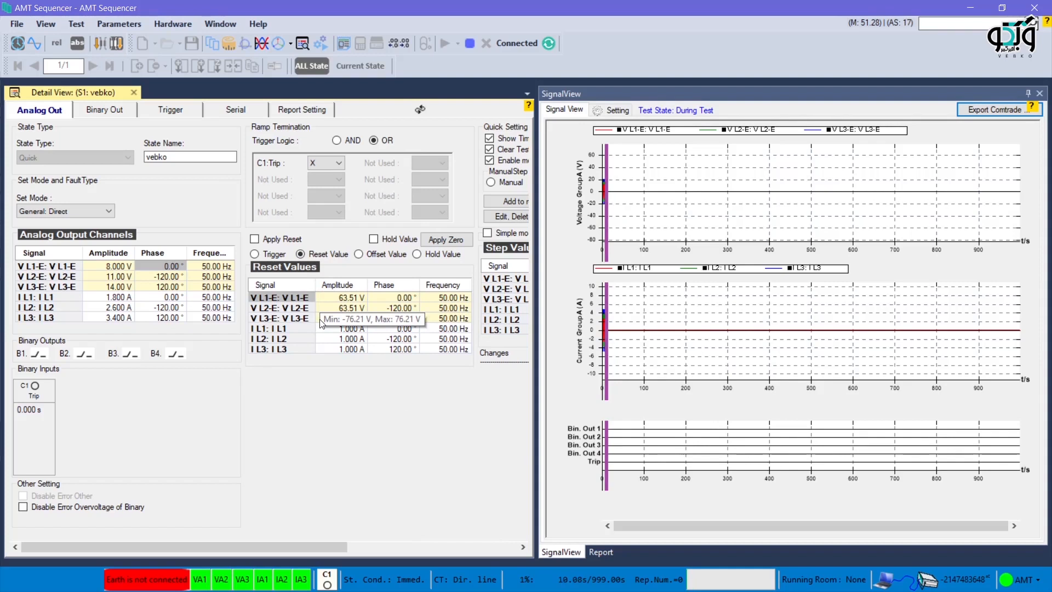
left_click(264, 239)
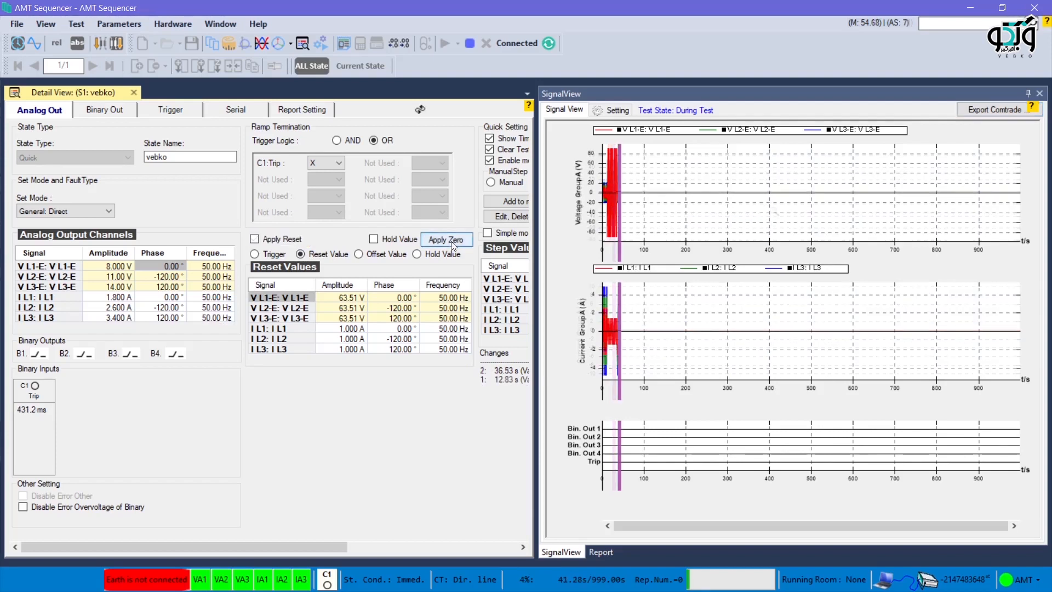
left_click(451, 241)
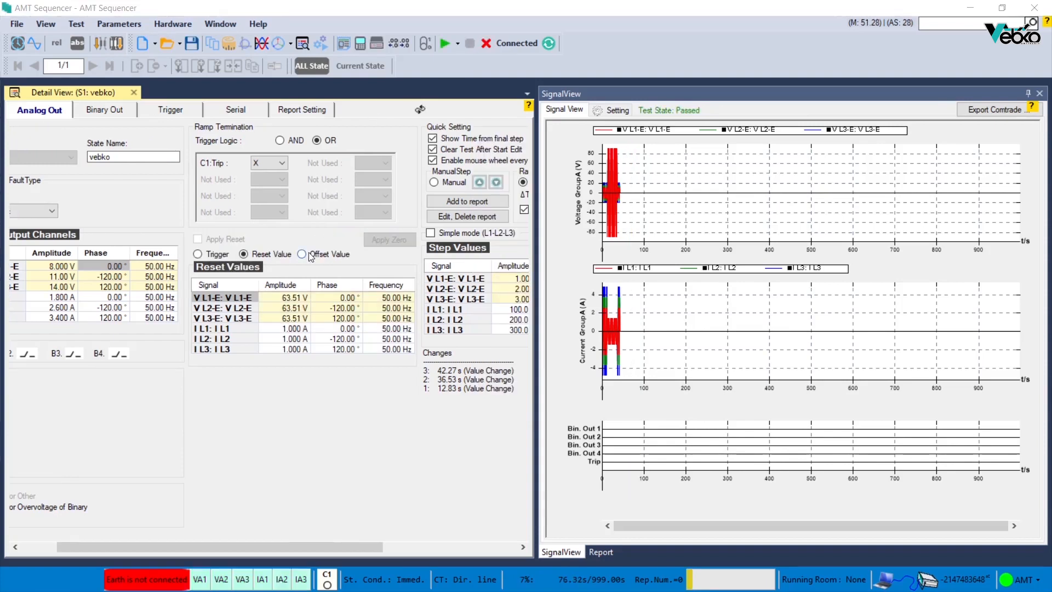
Step: Select Offset Value and set V L1-E's offset to 10 V amplitude, 5° phase and 10 Hz frequency
left_click(311, 255)
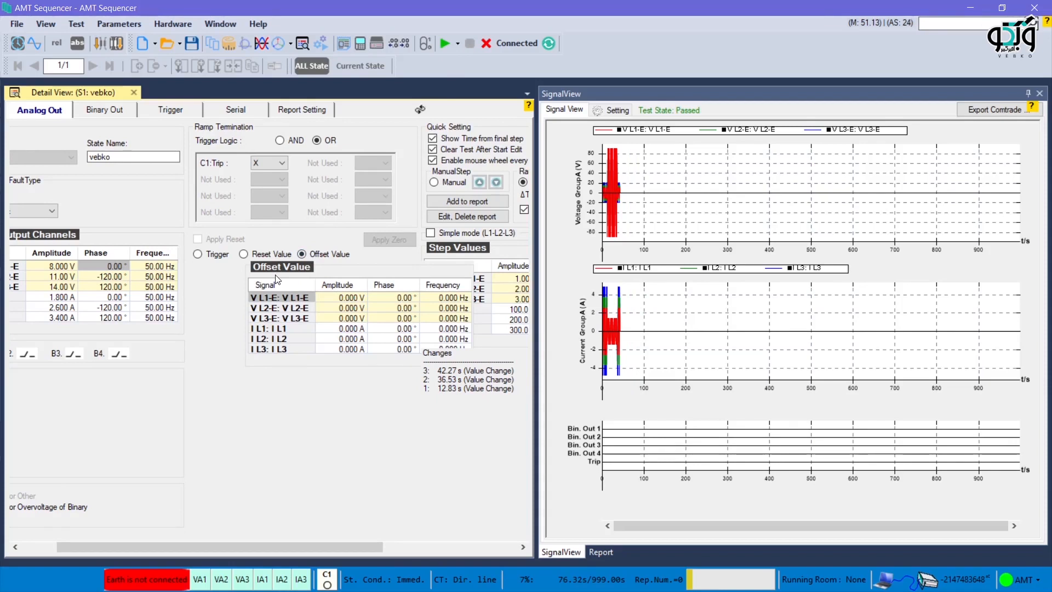
left_click(321, 298)
type("1")
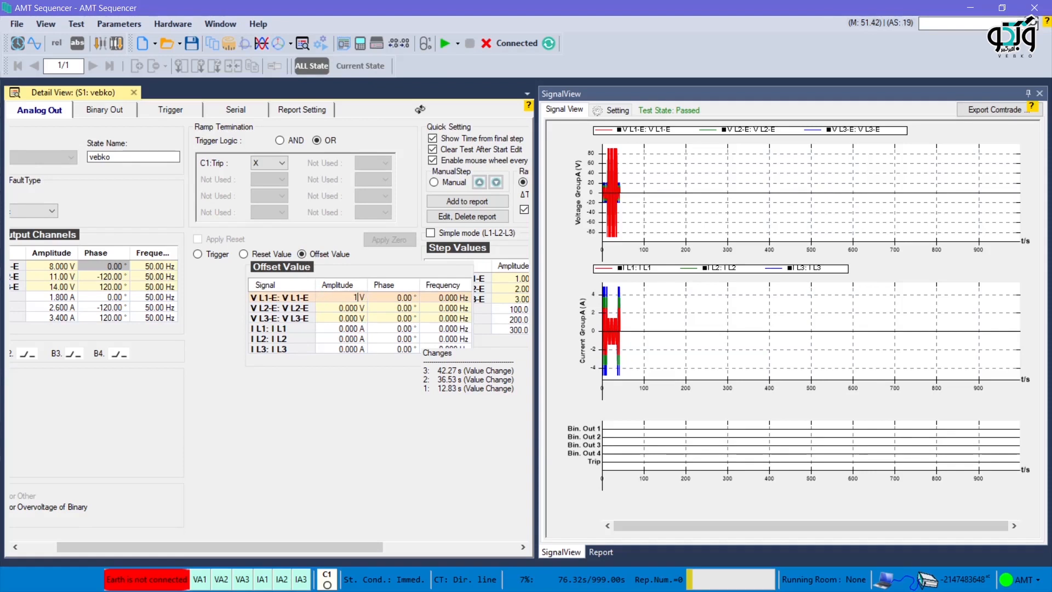
key("Return")
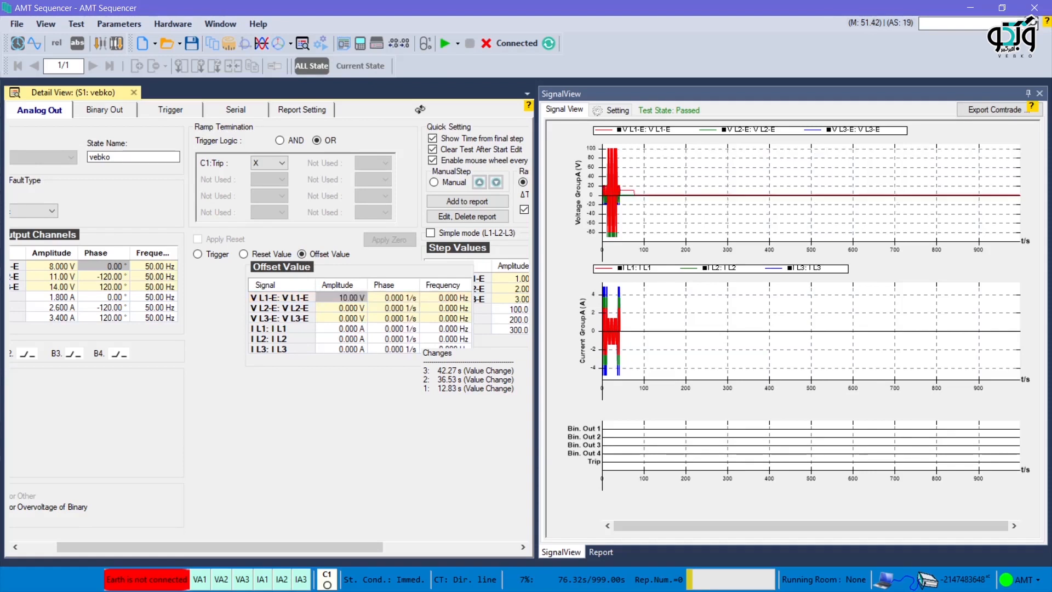
left_click(396, 298)
type("5")
key("Return")
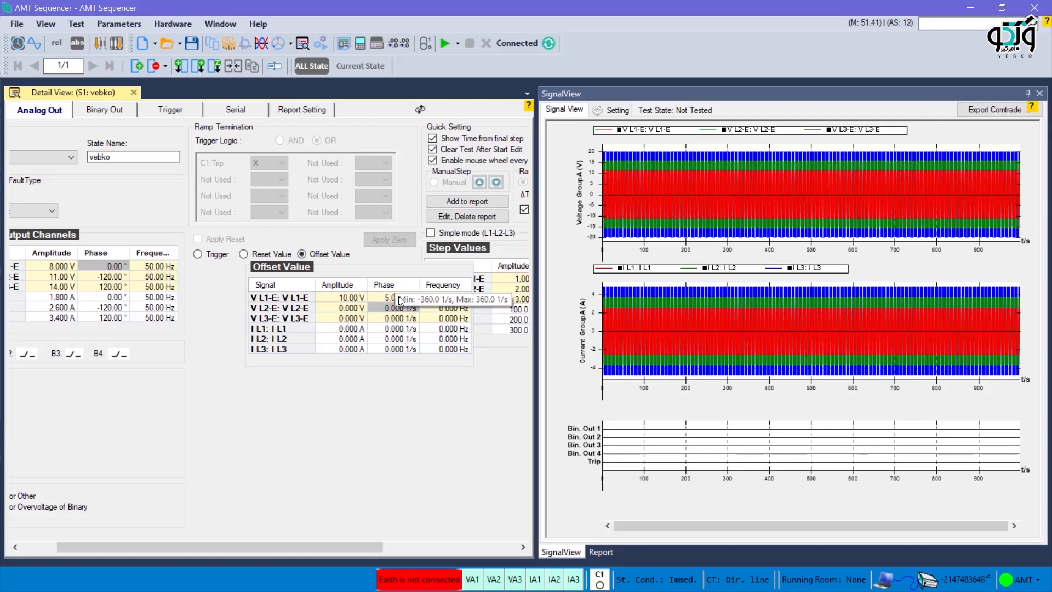
left_click(448, 299)
type("10")
key("Return")
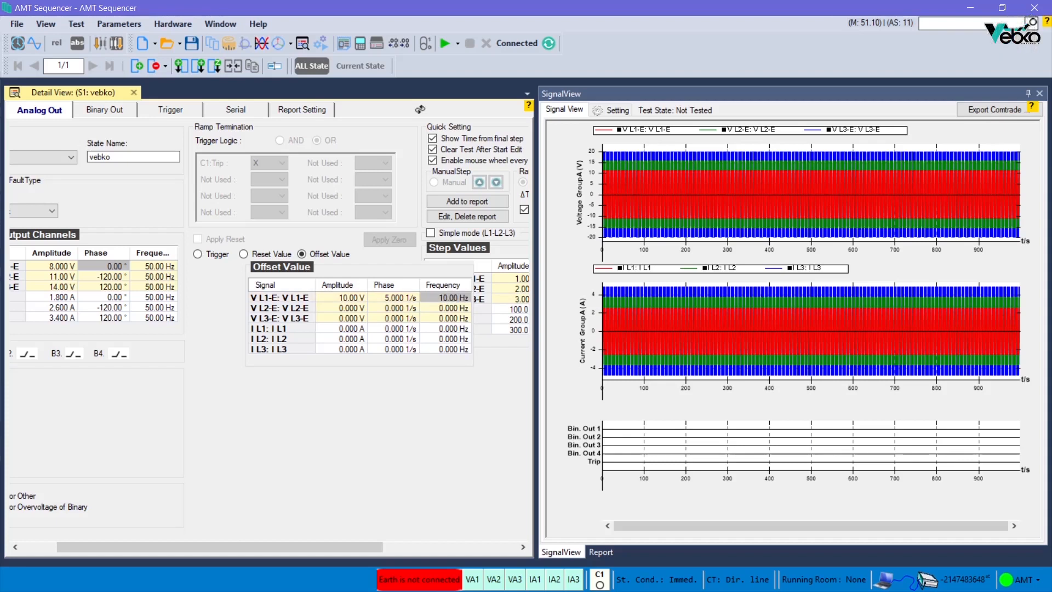
Step: Start the test and step the output amplitudes up with the mouse wheel
left_click(442, 49)
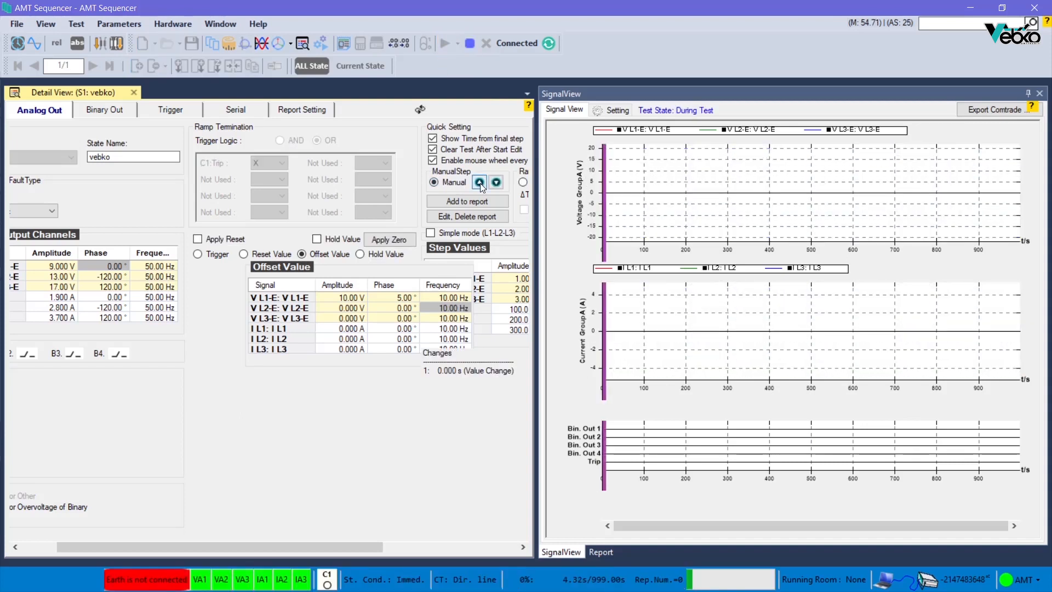
scroll(467, 270, "up", 1)
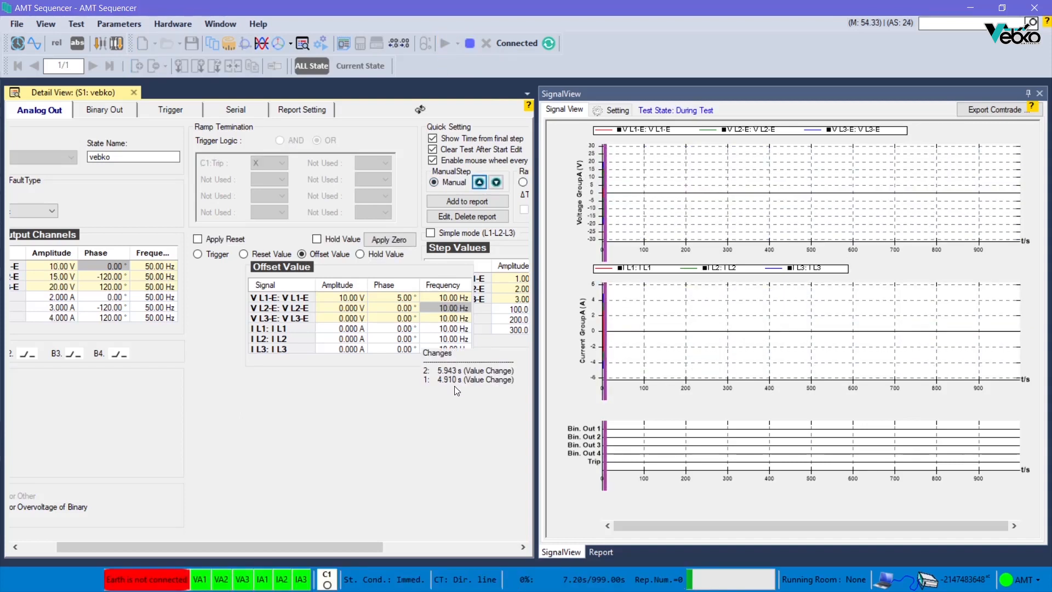
left_click_drag(331, 542, 459, 546)
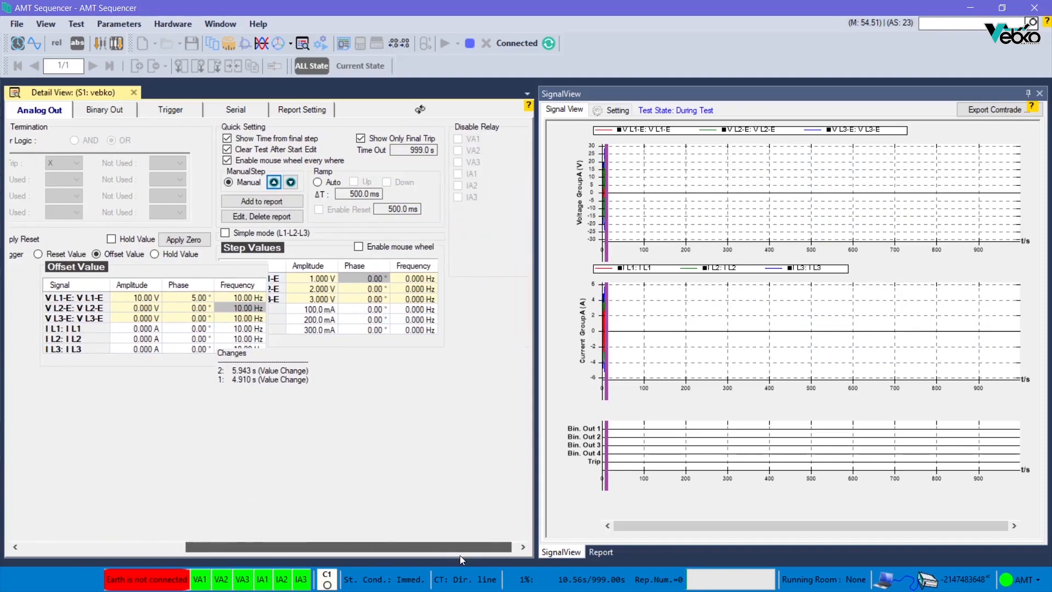